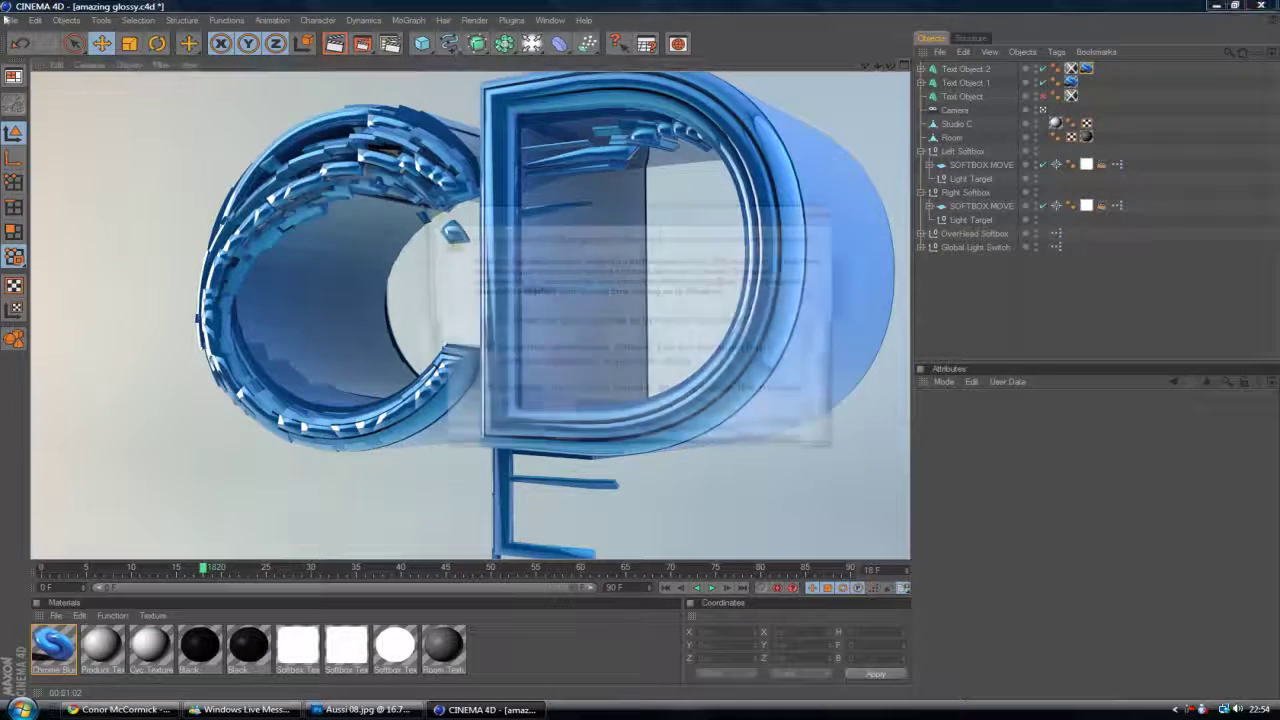
Start a new empty scene and add a cube primitive to it
left_click(524, 356)
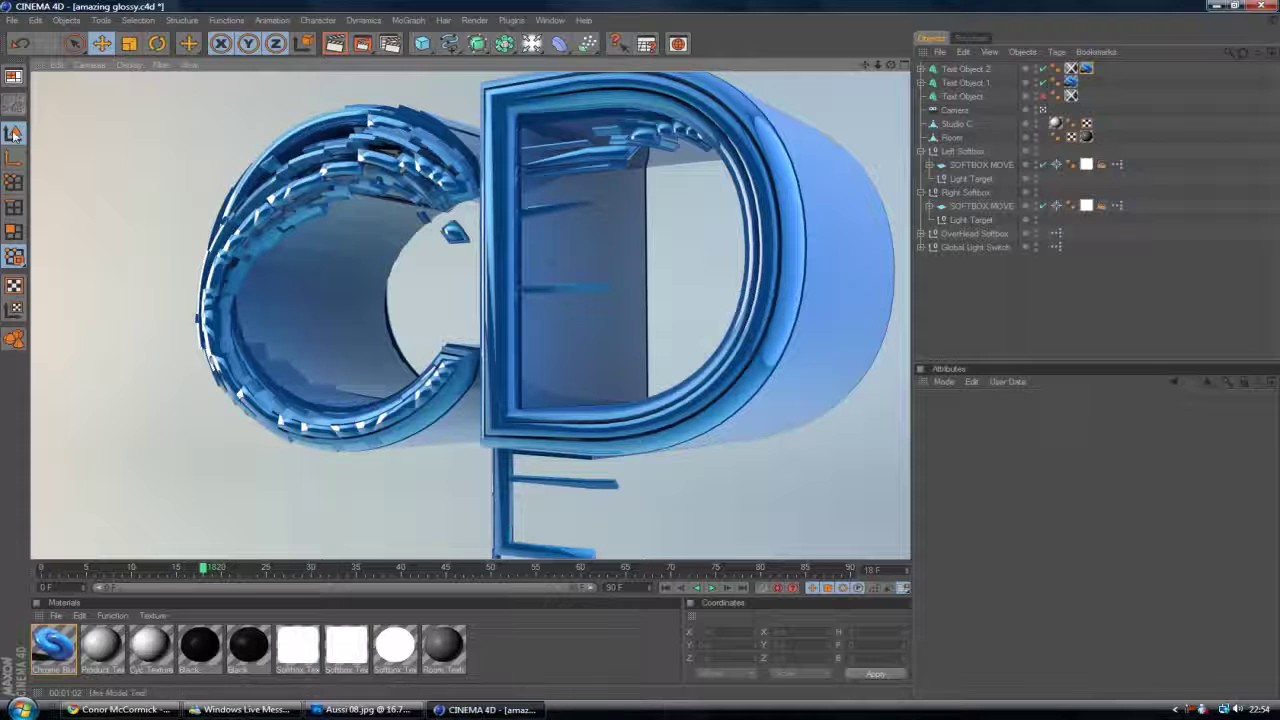
left_click(12, 20)
left_click(26, 39)
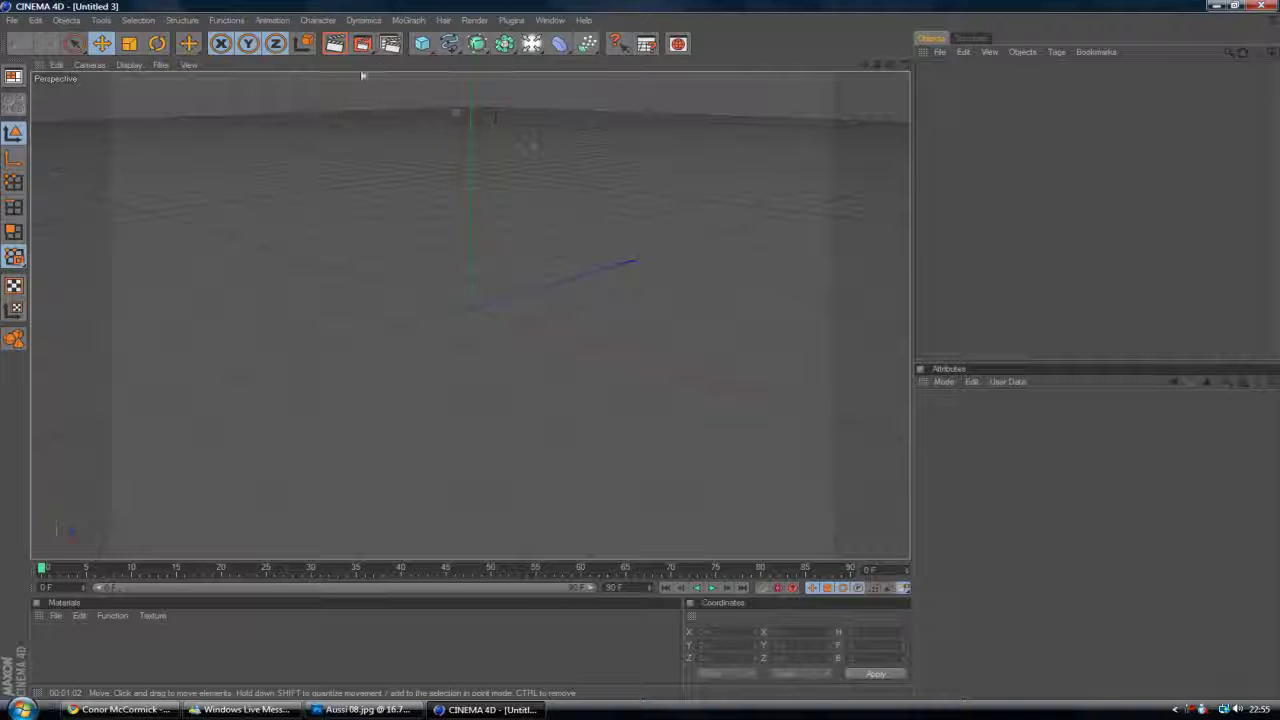
left_click(422, 43)
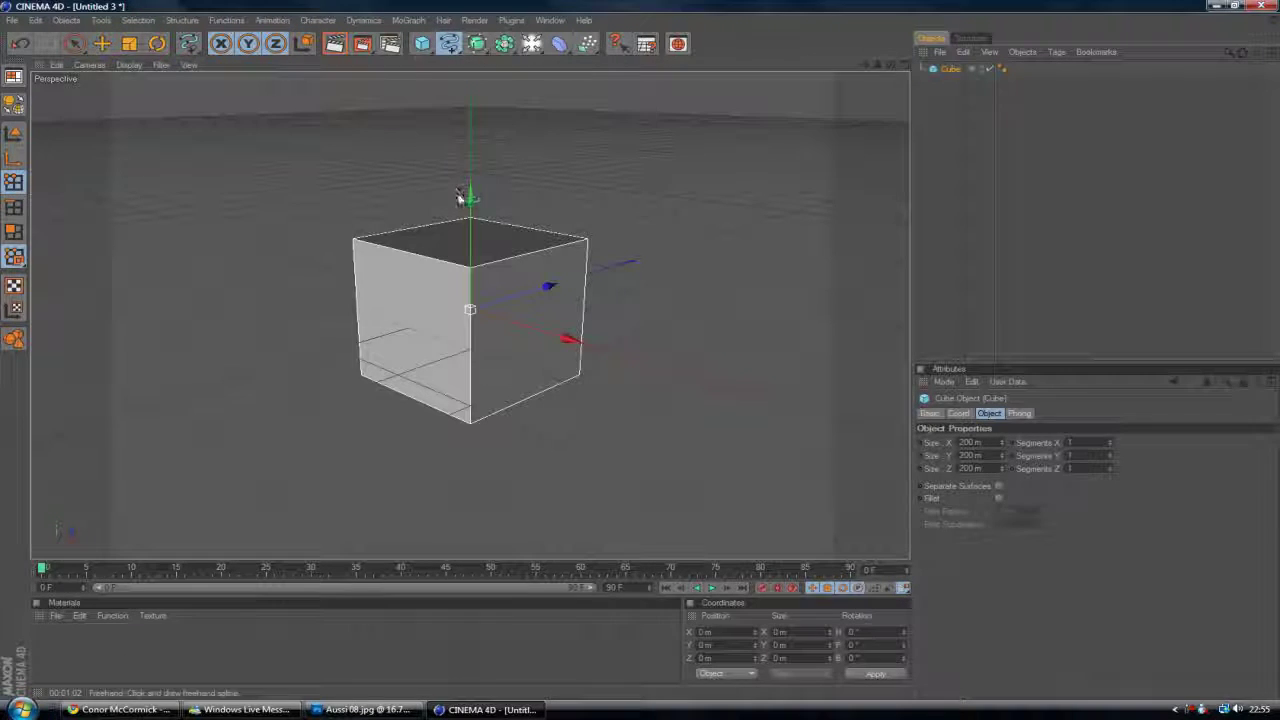
Draw a short vertical freehand spline just above the cube and clear the selection
left_click(449, 43)
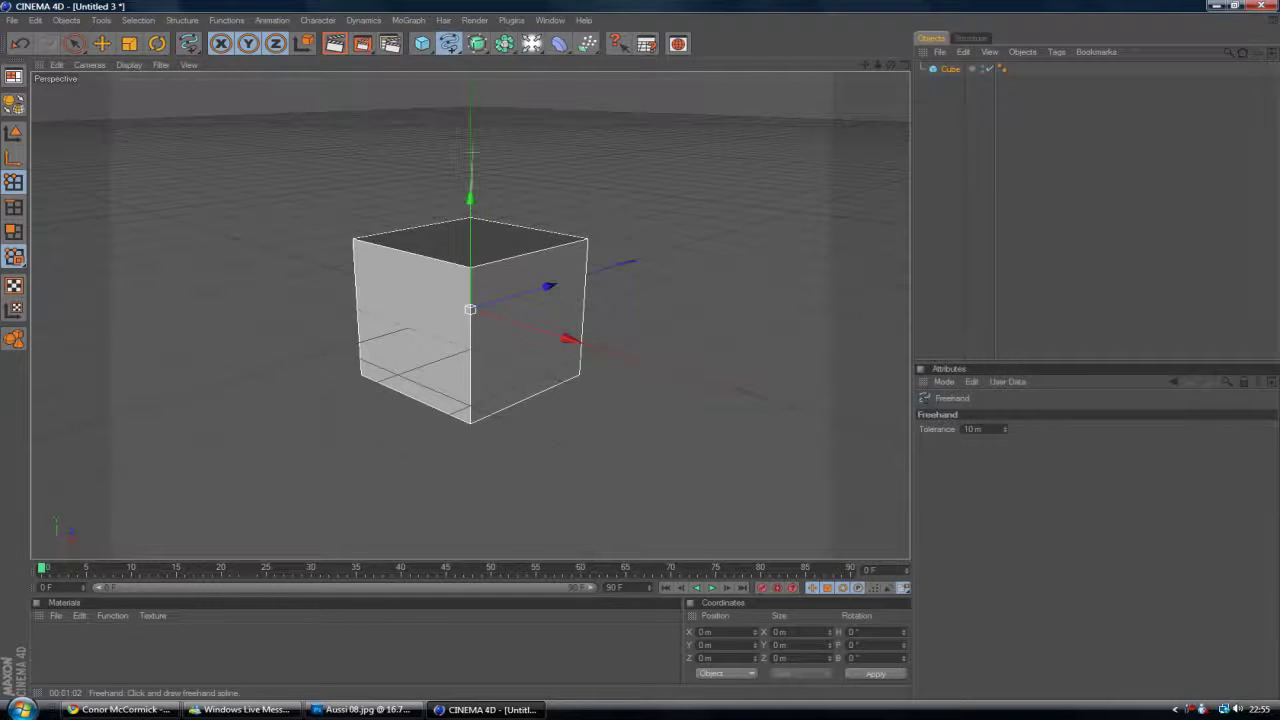
left_click_drag(473, 153, 472, 150)
left_click(1128, 232)
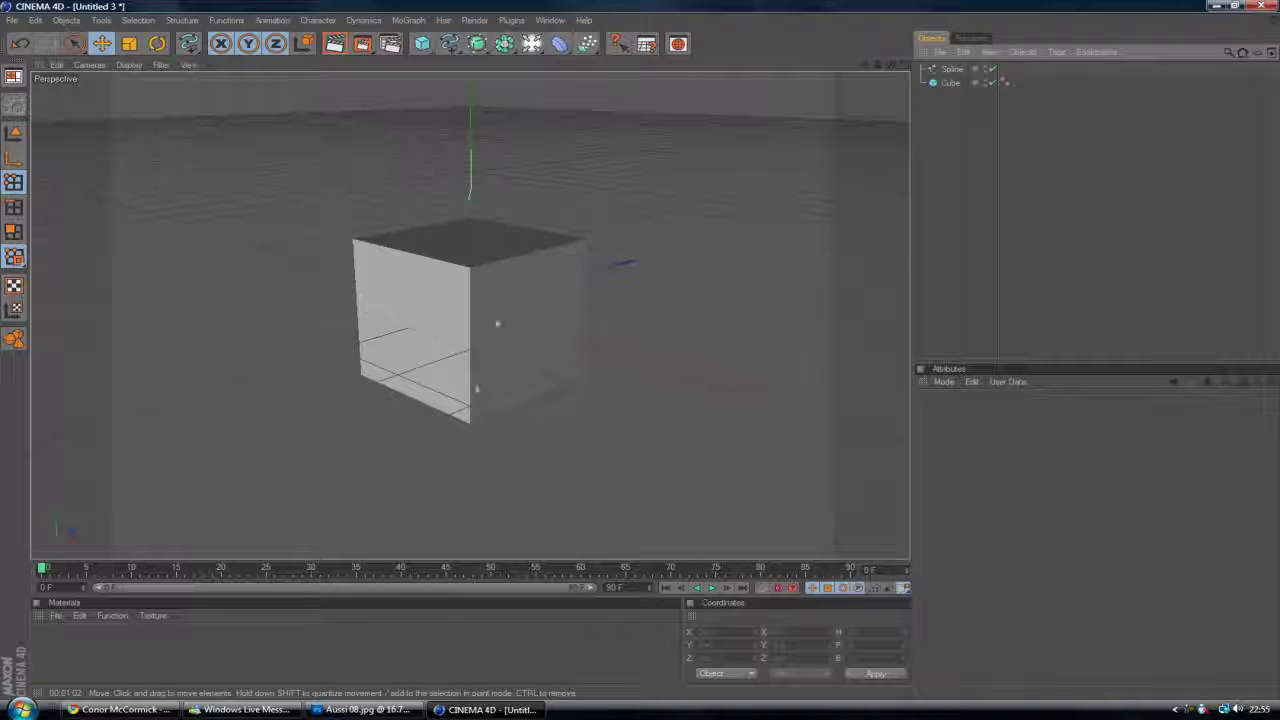
Set the render output size to 1280 pixels wide and 720 pixels high in the render settings
left_click(474, 20)
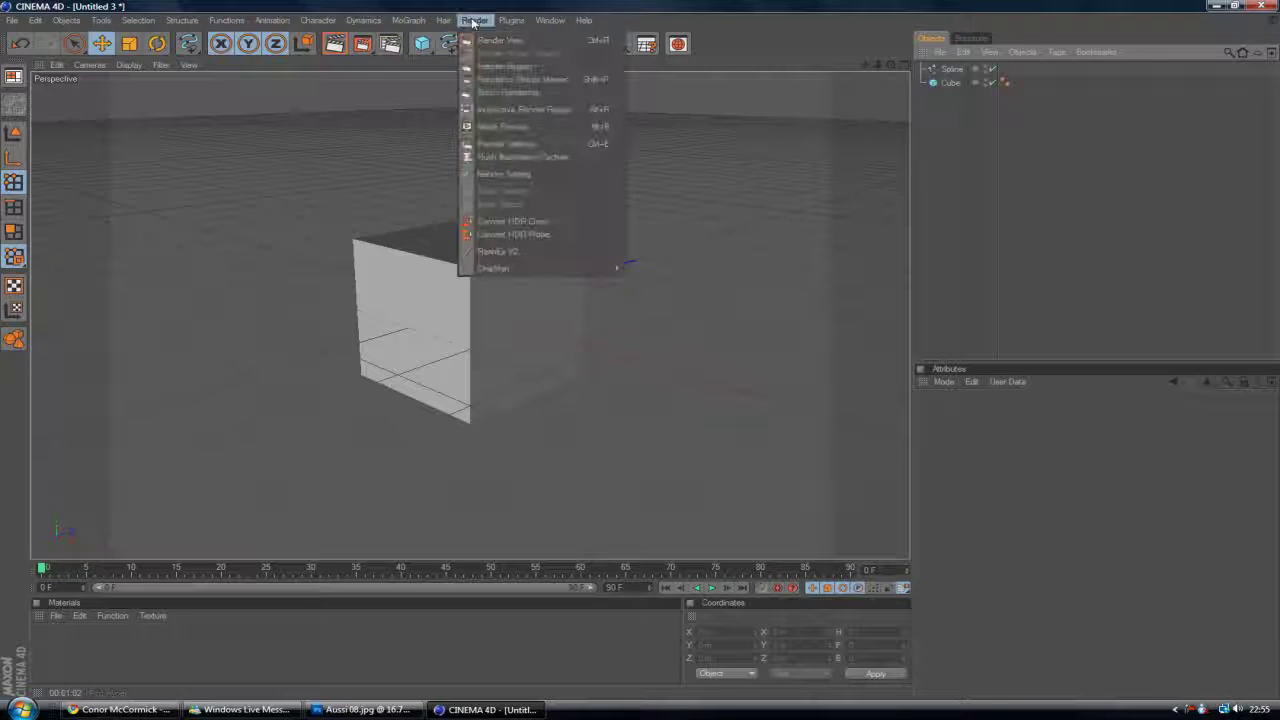
left_click(477, 144)
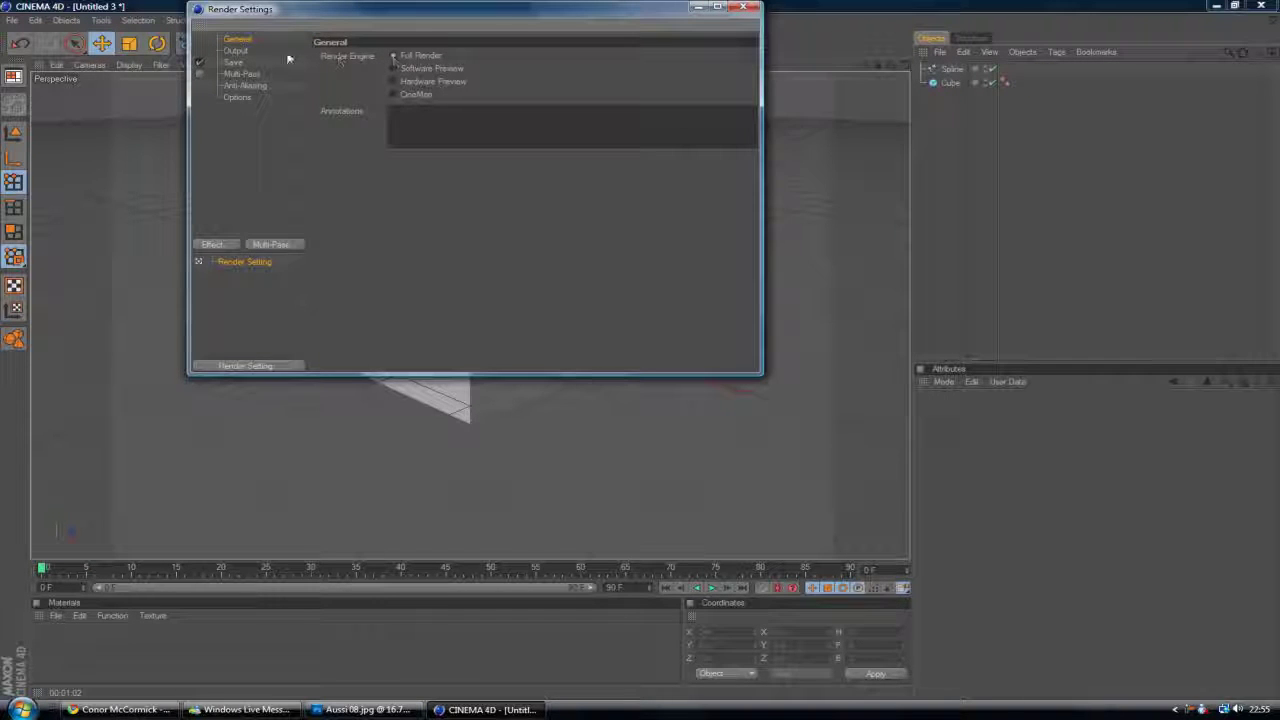
left_click(234, 51)
double_click(400, 69)
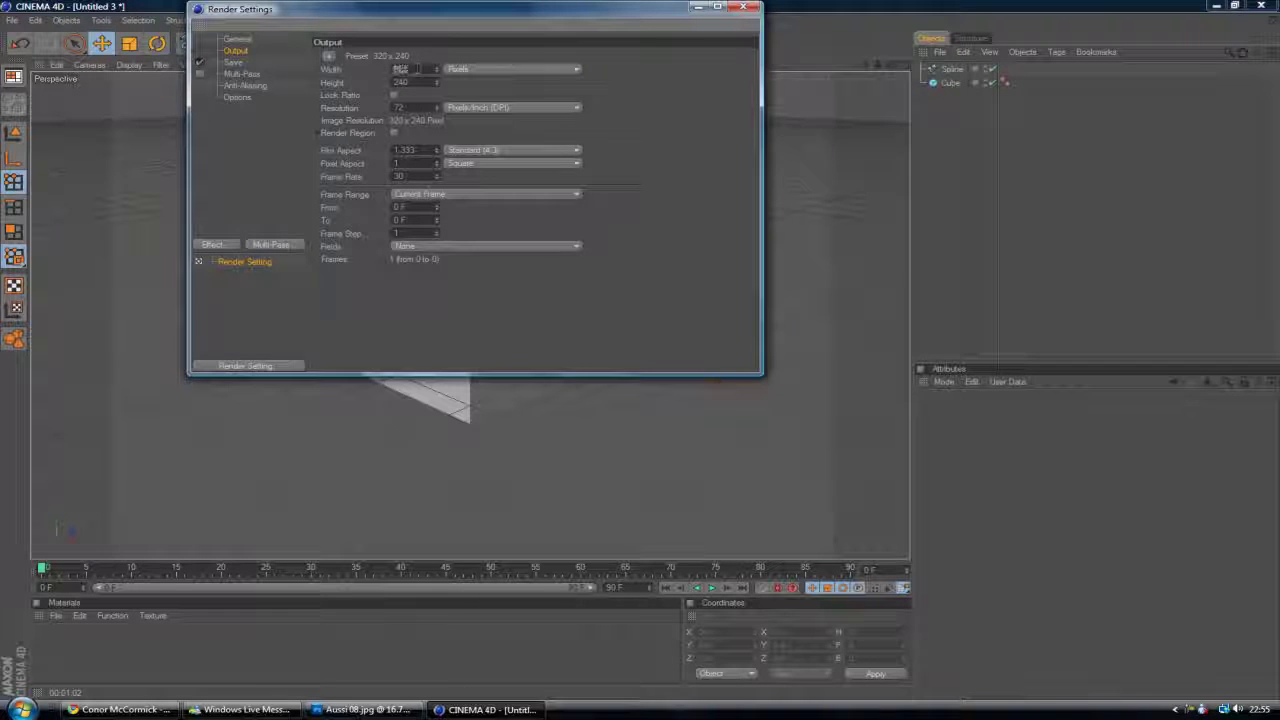
type("1280")
key("Tab")
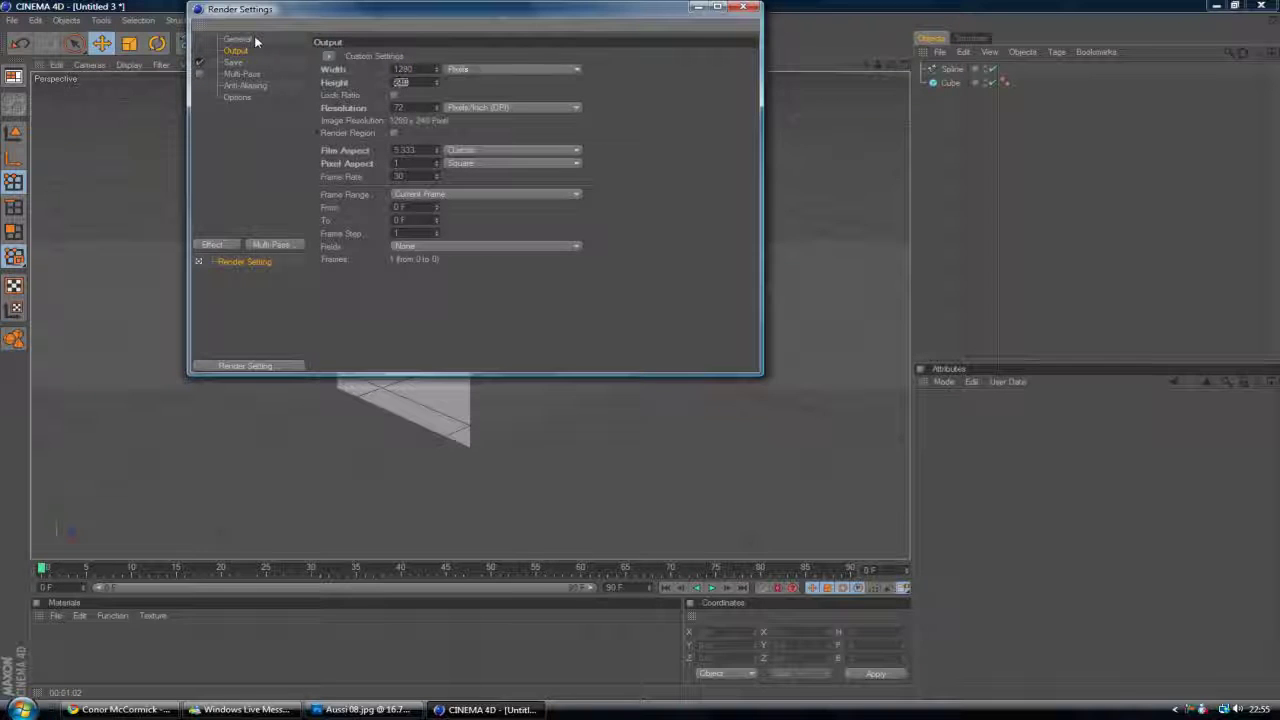
type("720")
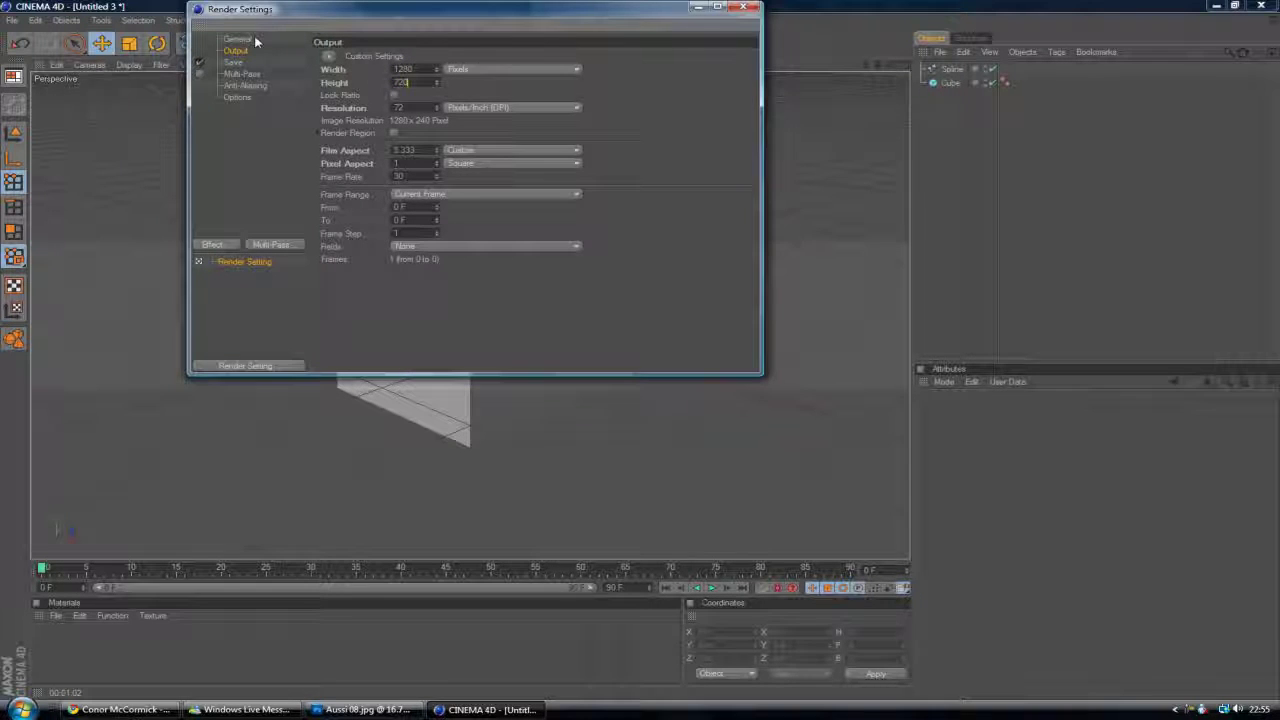
key("Return")
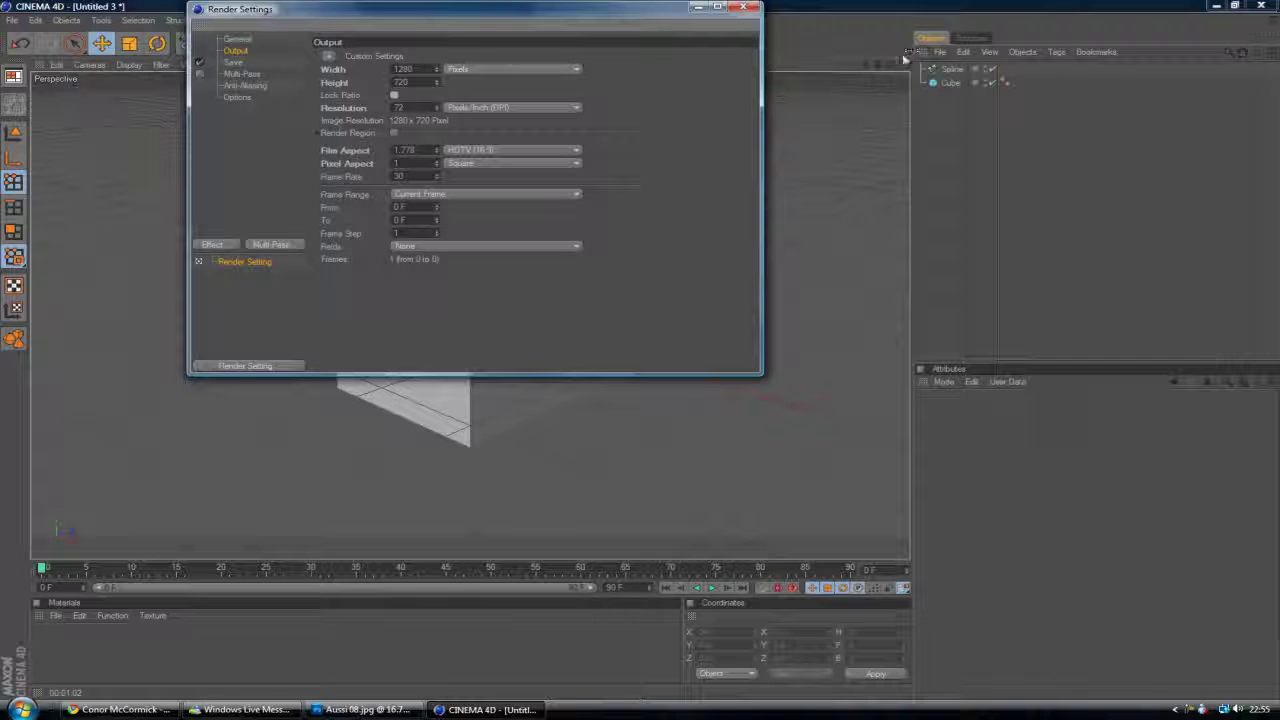
double_click(408, 69)
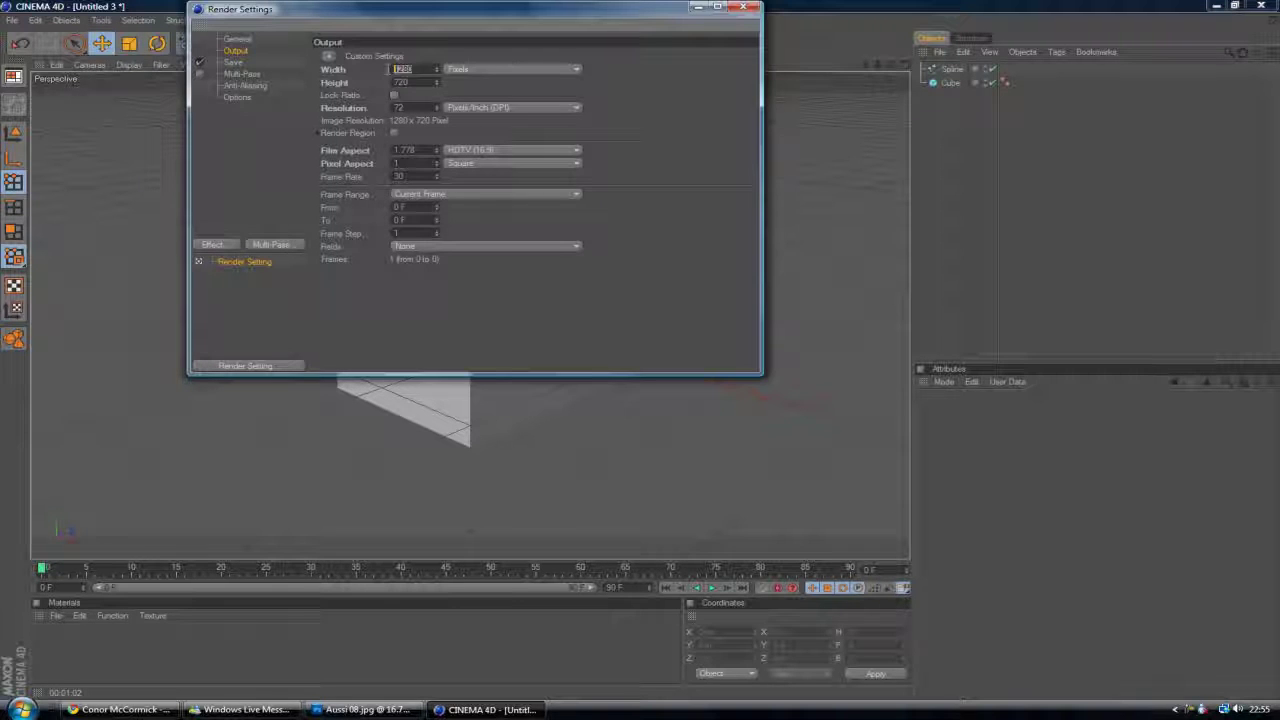
left_click(415, 83)
left_click(420, 163)
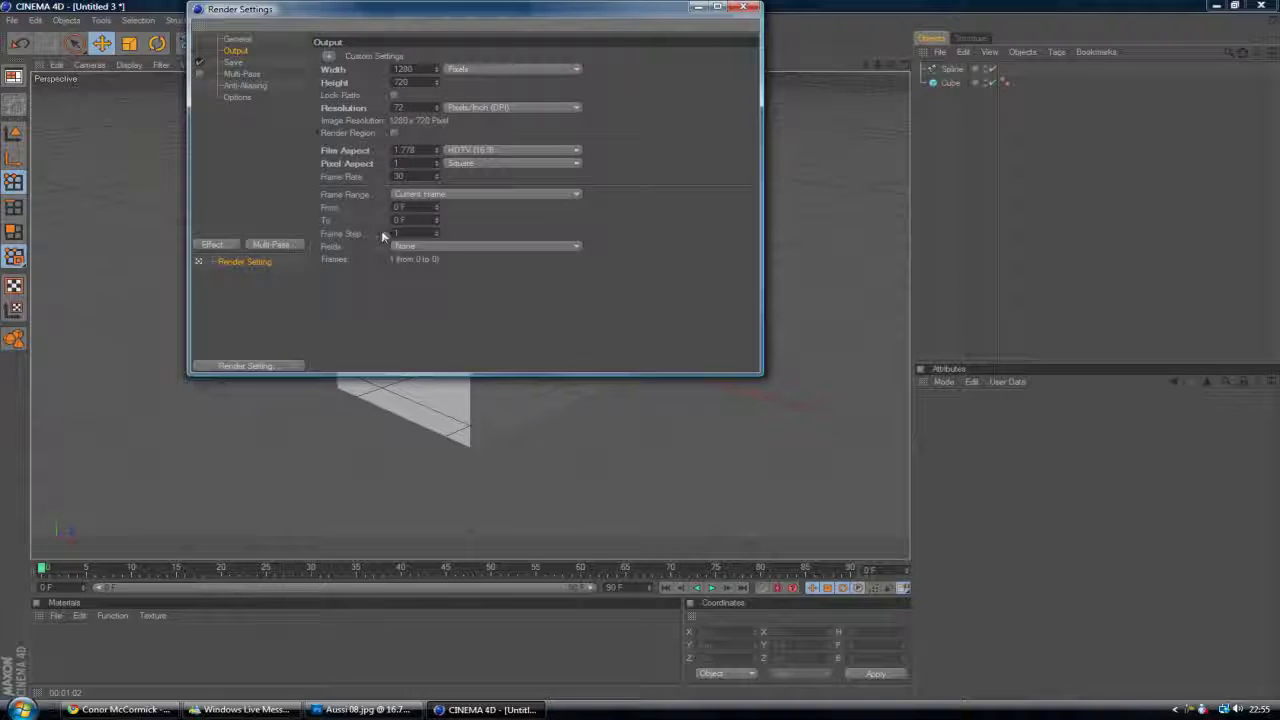
Choose Current Frame as the render frame range and move the timeline playhead to frame 40
left_click(420, 194)
left_click(418, 272)
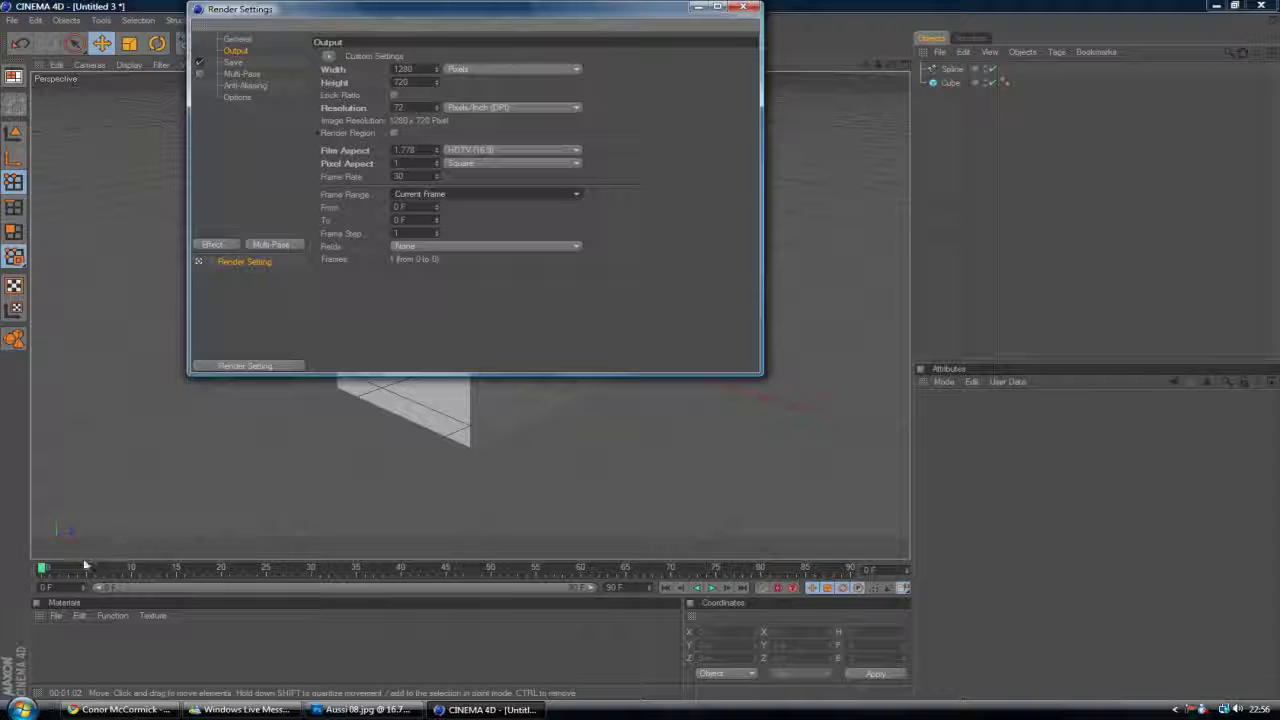
left_click(455, 196)
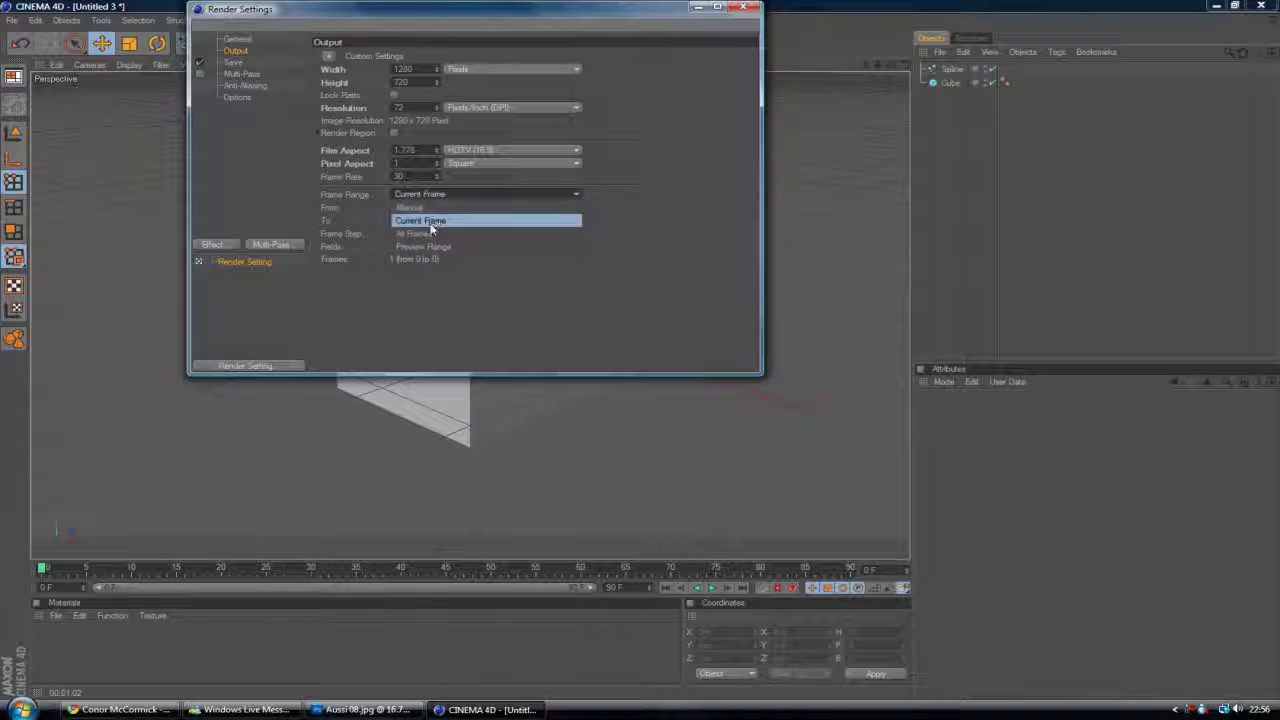
left_click(430, 221)
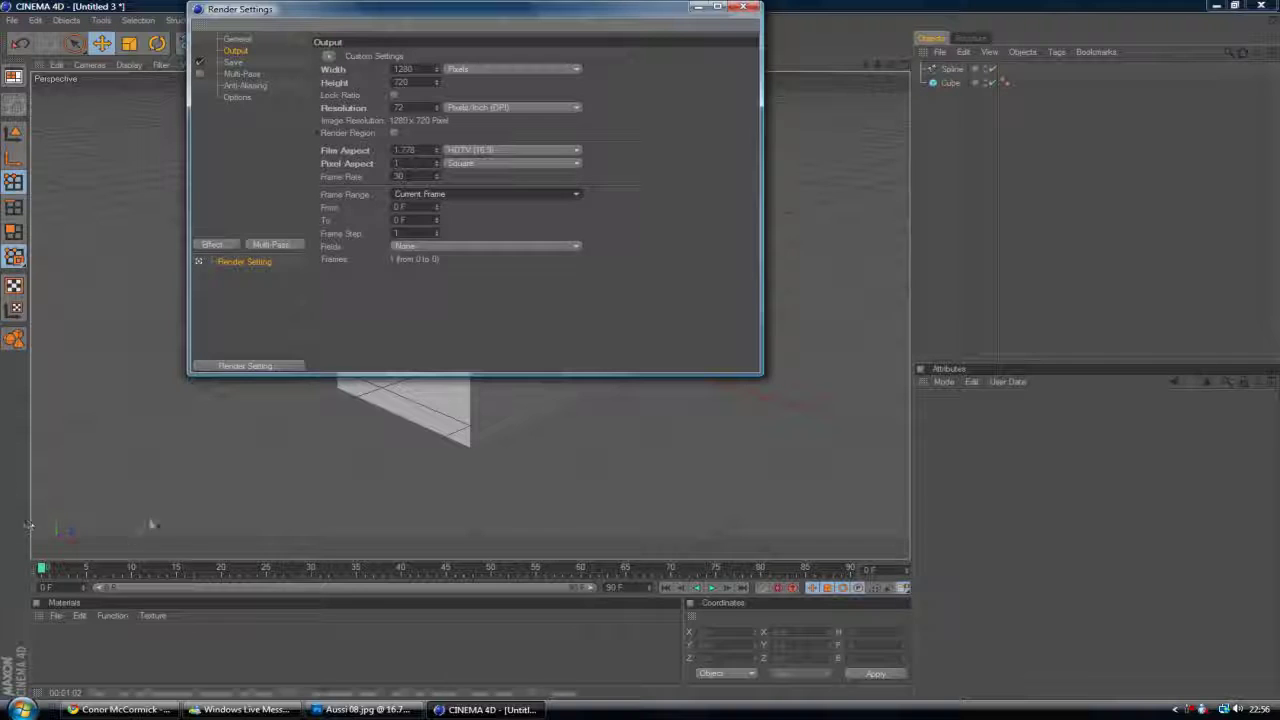
left_click_drag(43, 572, 404, 575)
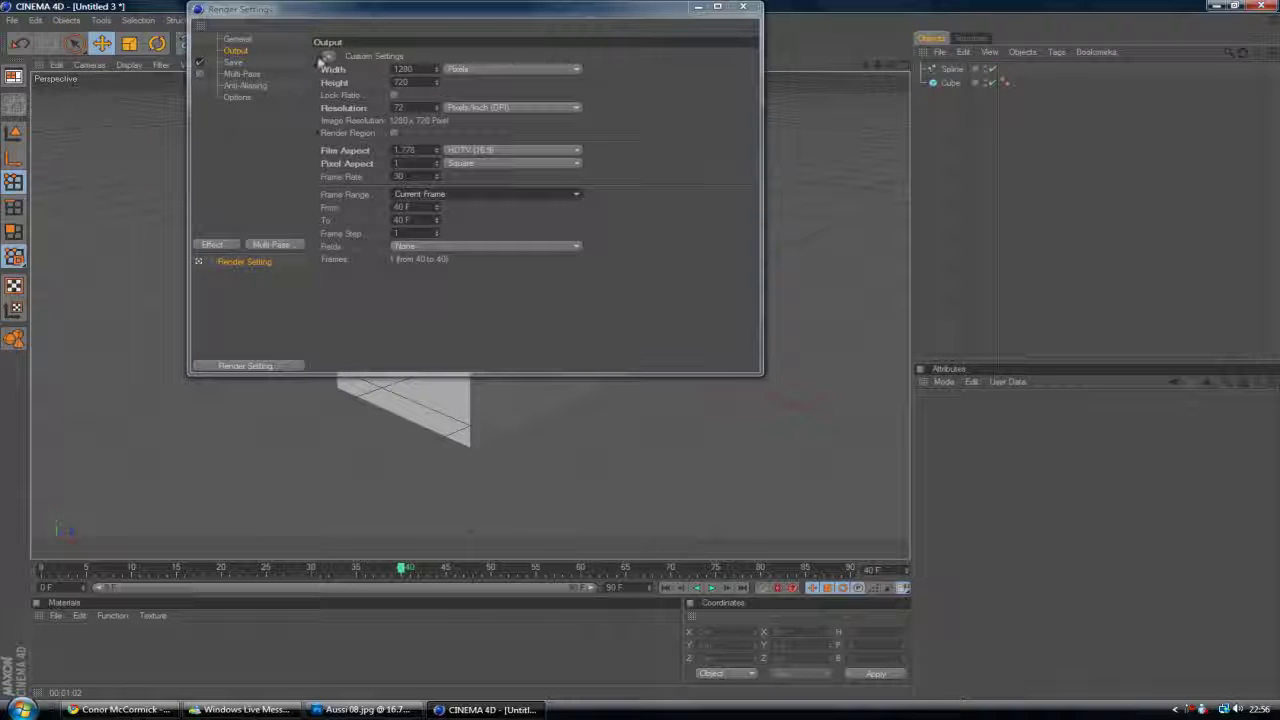
Try All Frames as the render frame range and settle on Manual instead
left_click(423, 195)
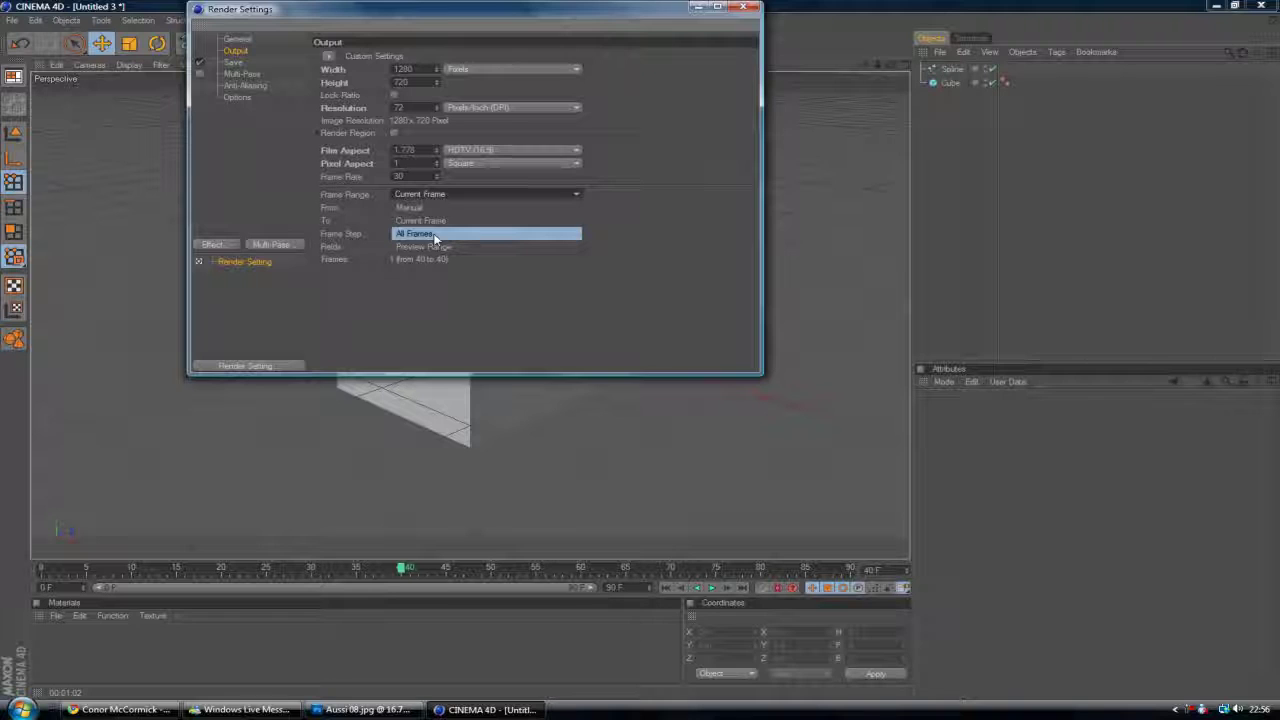
left_click(434, 237)
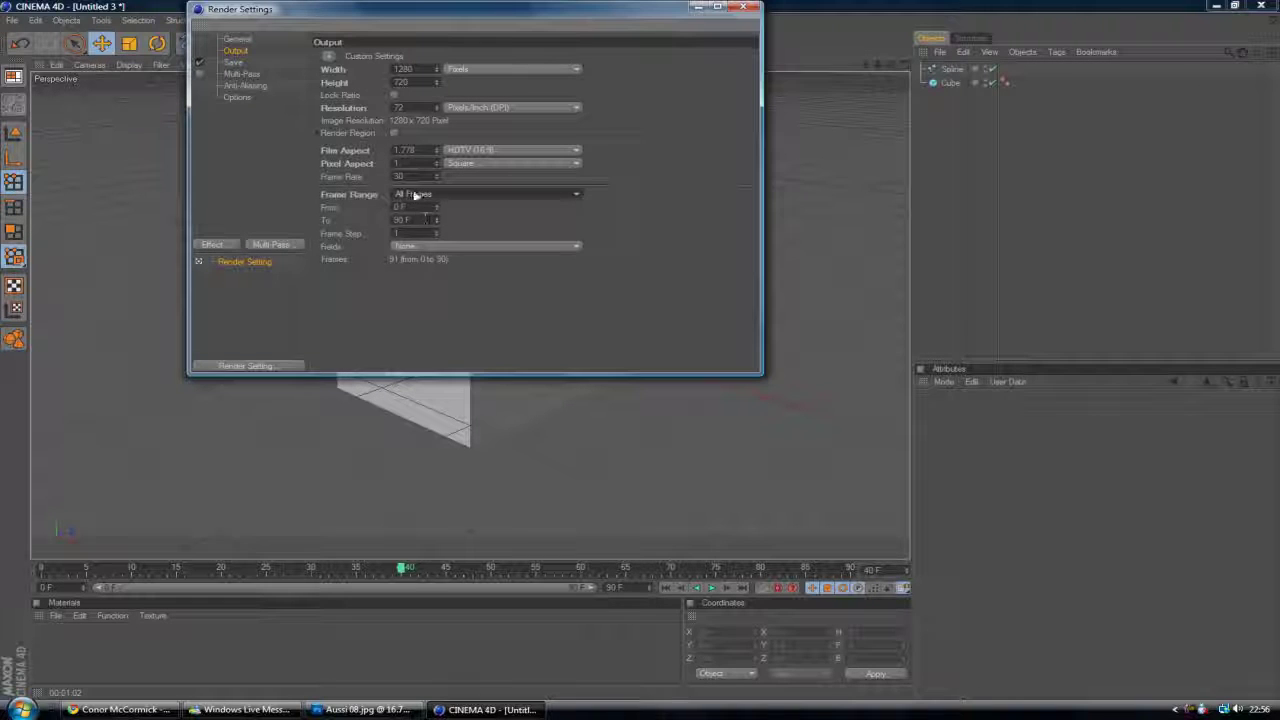
left_click(415, 196)
left_click(457, 209)
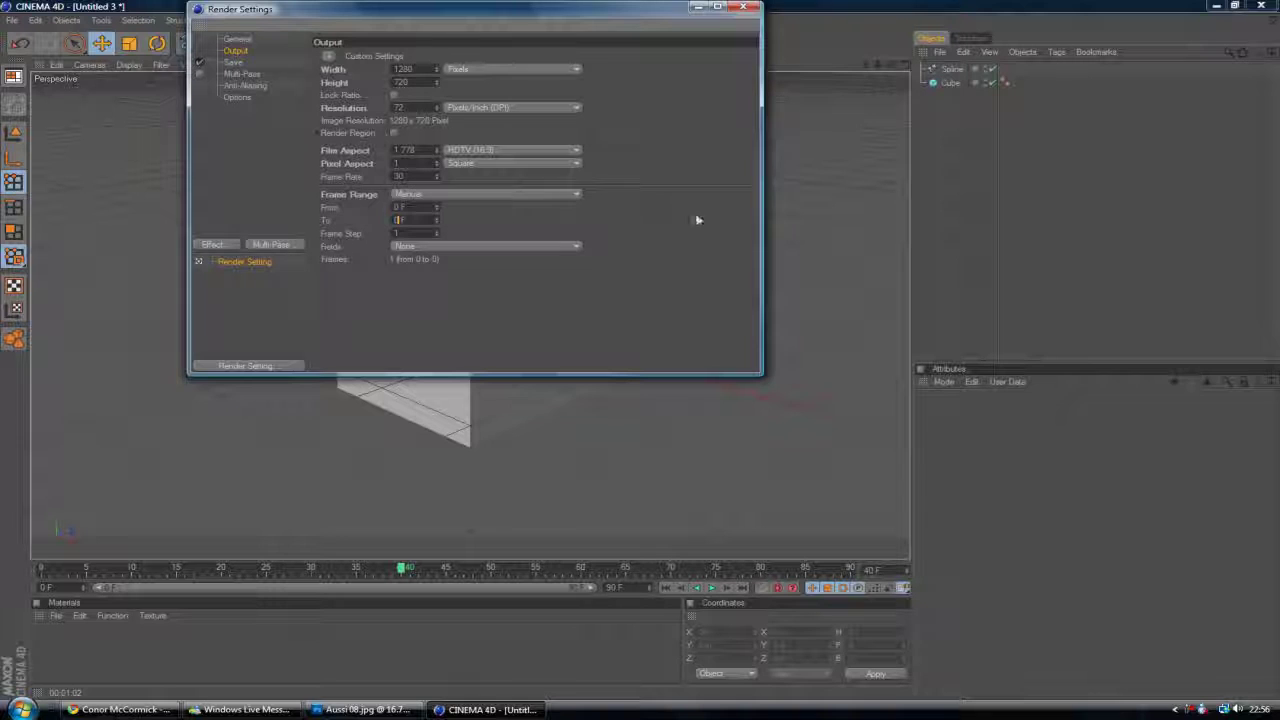
double_click(617, 588)
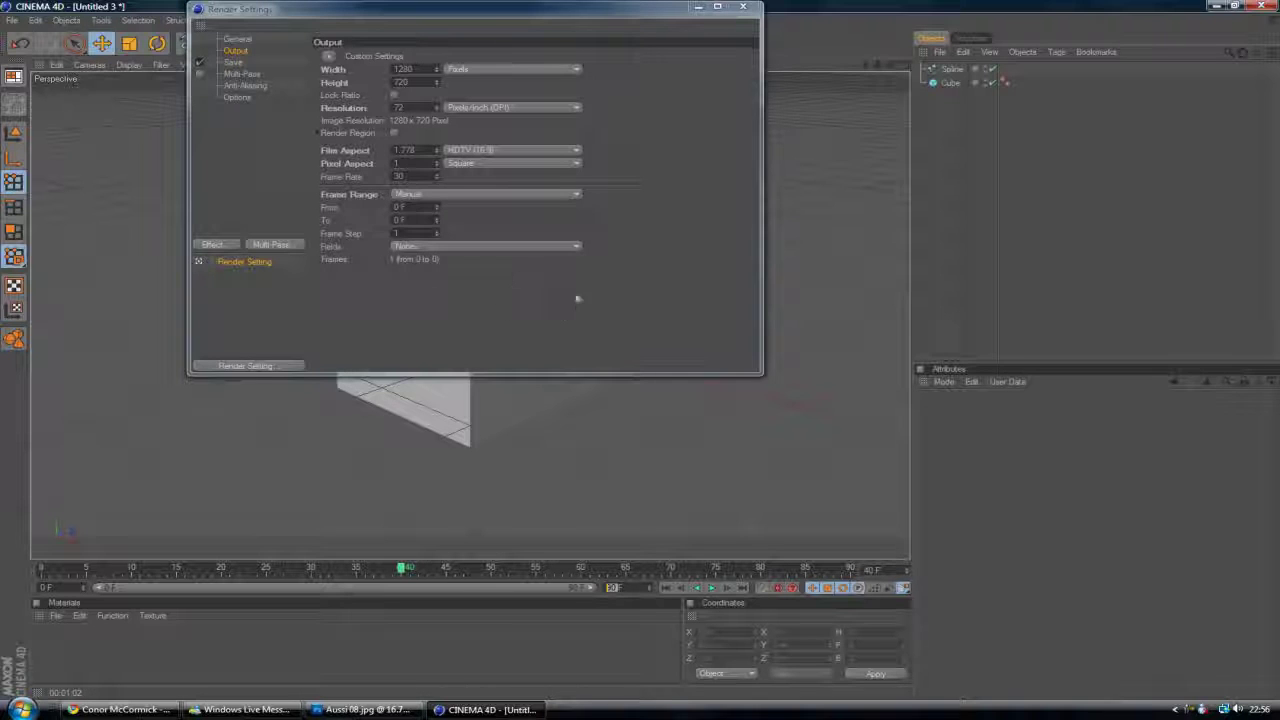
Set the save format of the regular rendered image to QuickTime Movie
left_click(231, 63)
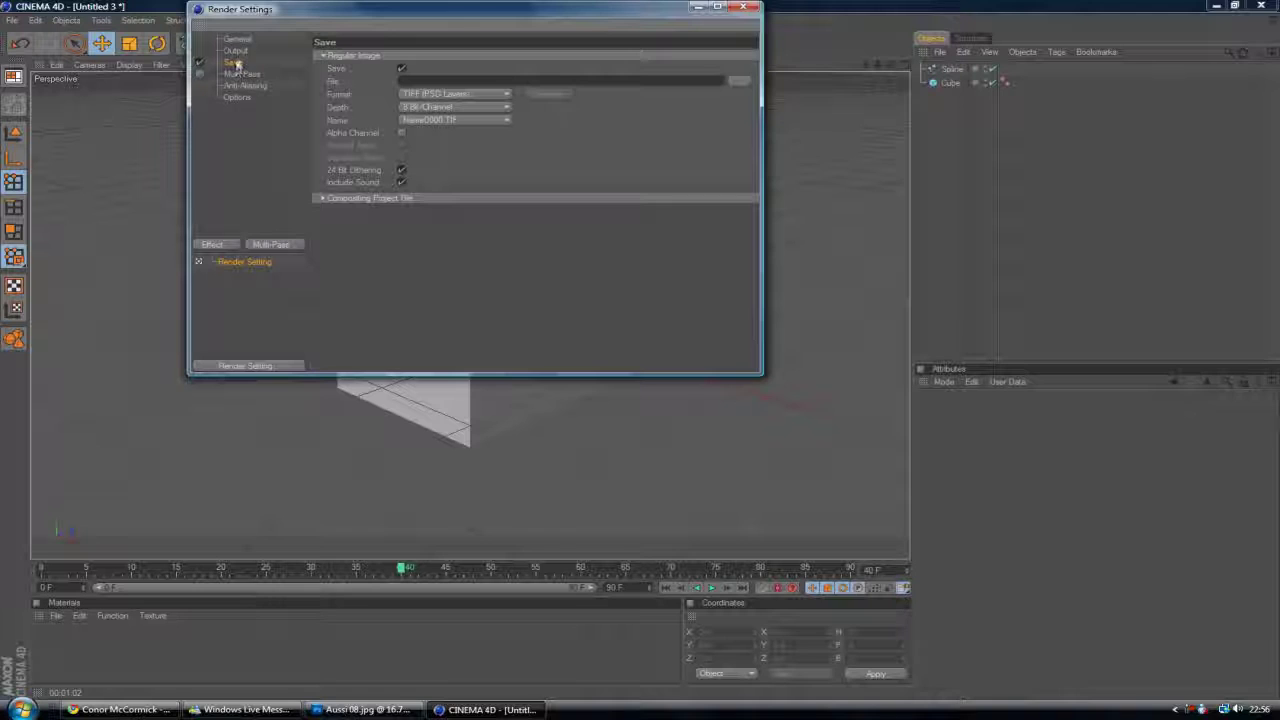
left_click(428, 94)
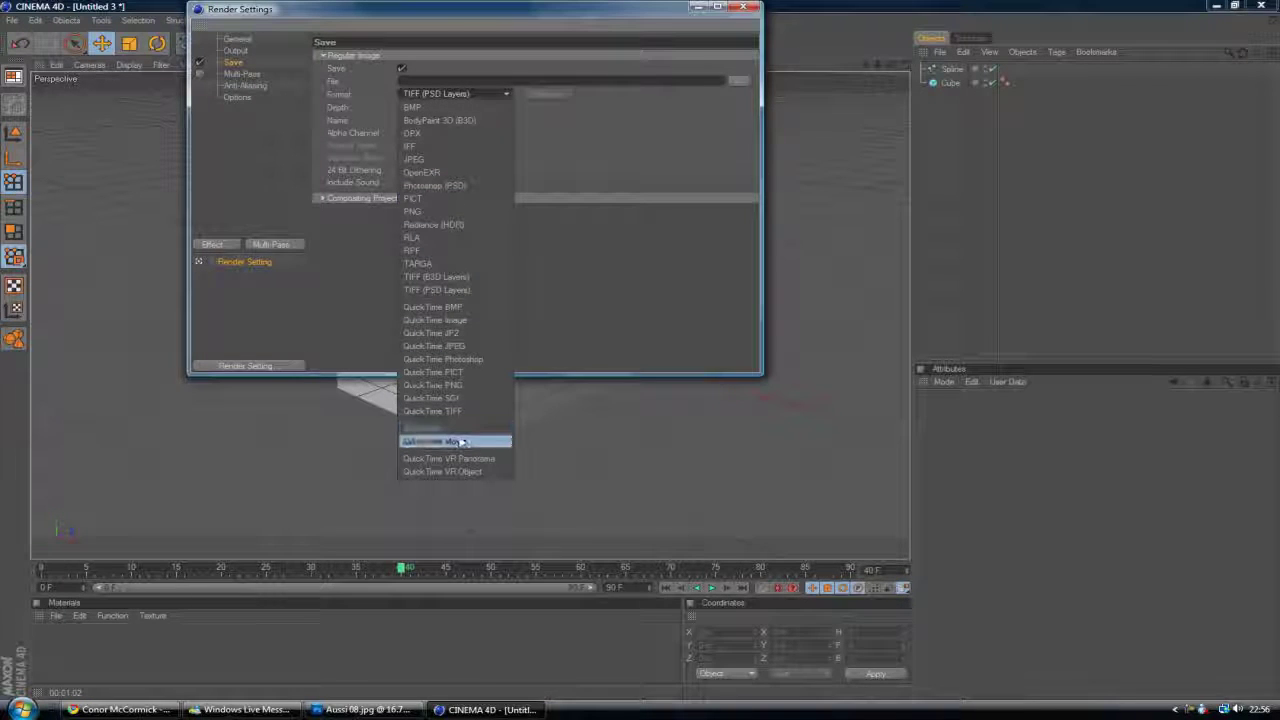
left_click(592, 283)
left_click(500, 93)
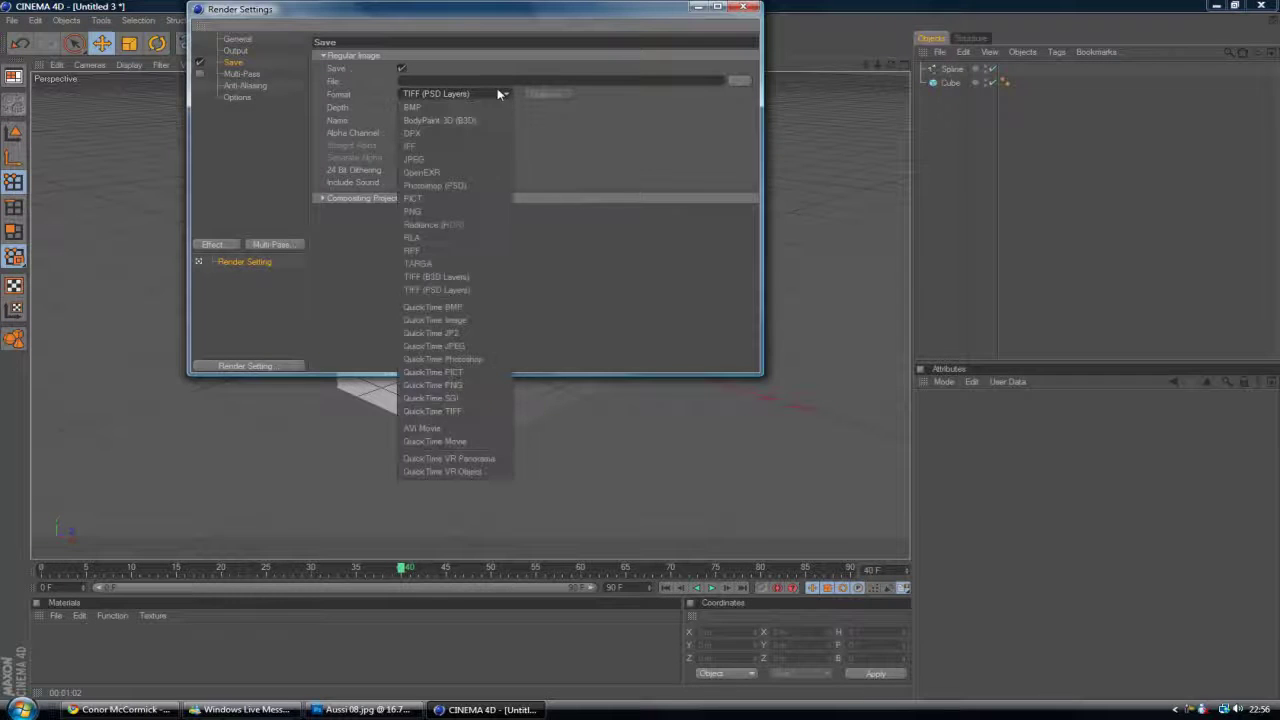
left_click(455, 441)
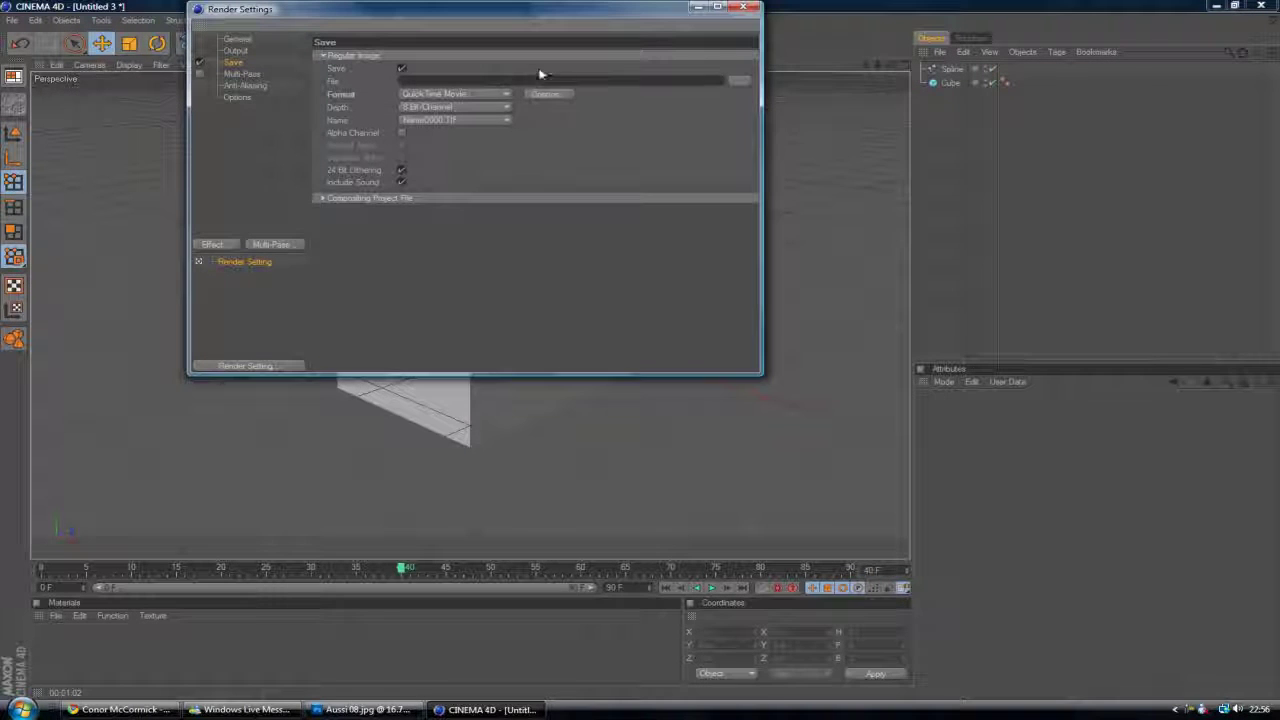
Review the QuickTime compression settings, including the frames-per-second choices, and accept them
left_click(546, 93)
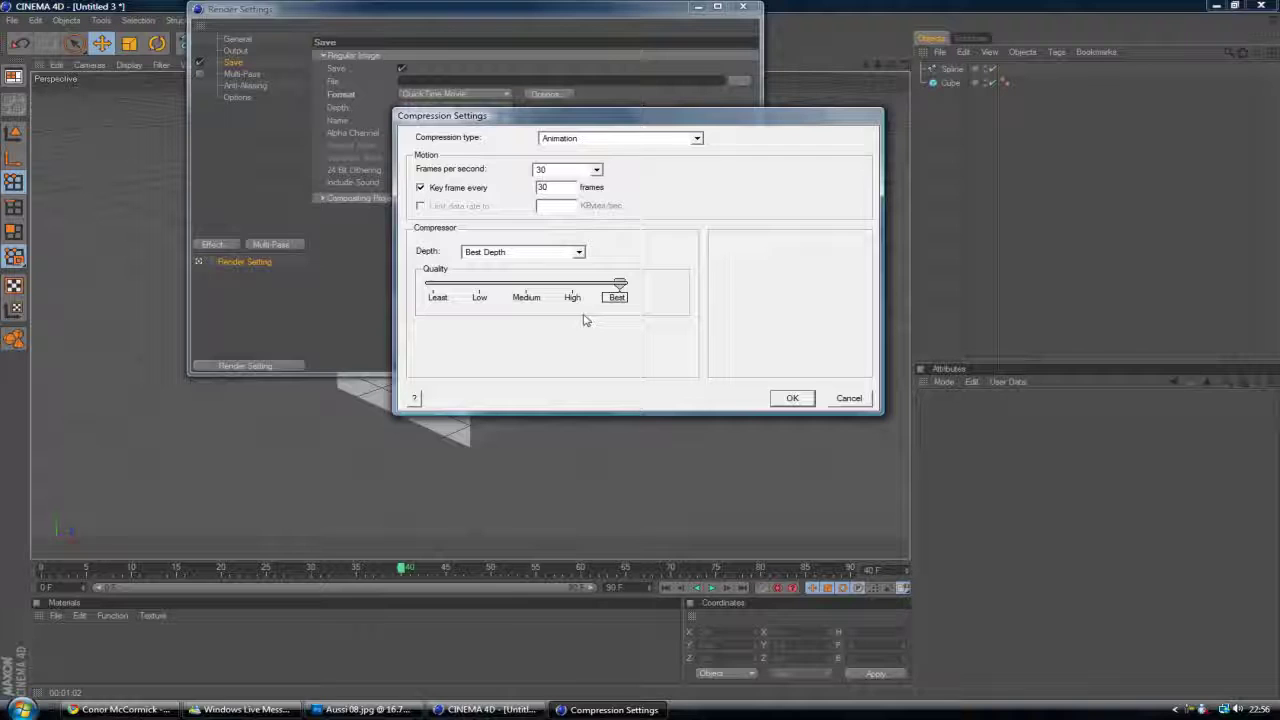
left_click(596, 169)
left_click(596, 169)
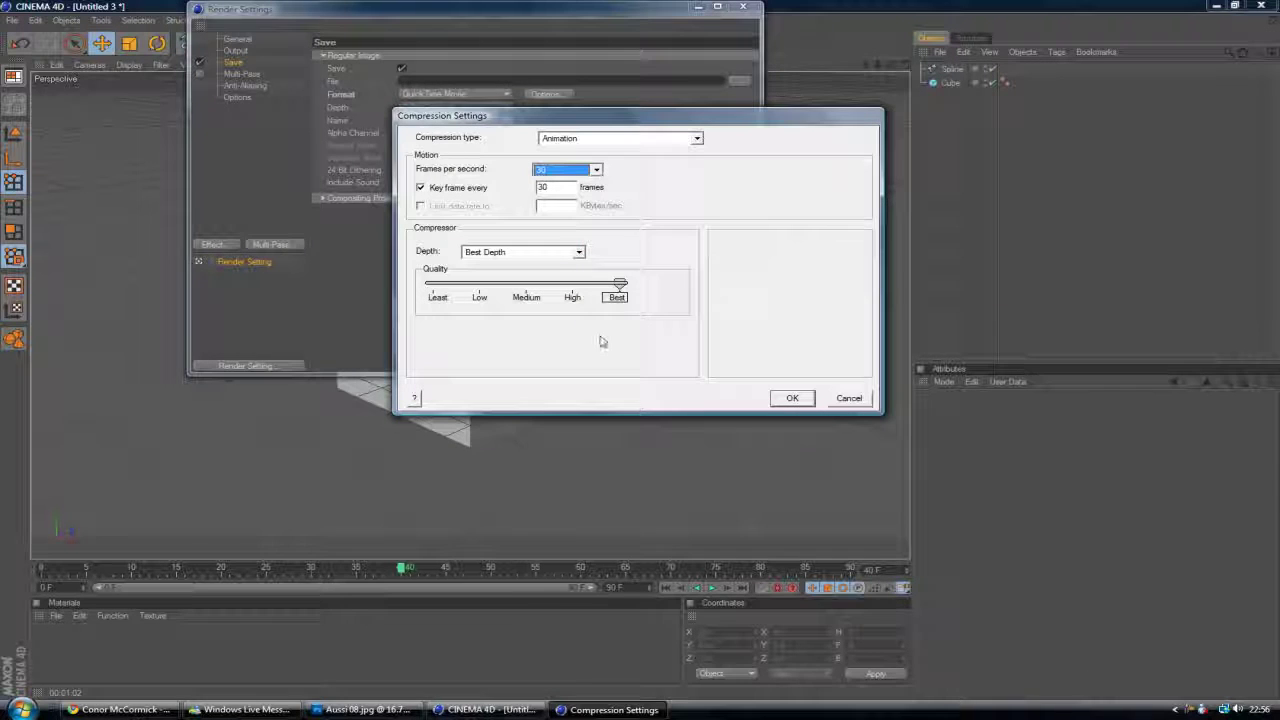
left_click(792, 398)
Set the save format to AVI Movie with a compression quality of 100 and 8 Bit/Channel depth
left_click(464, 98)
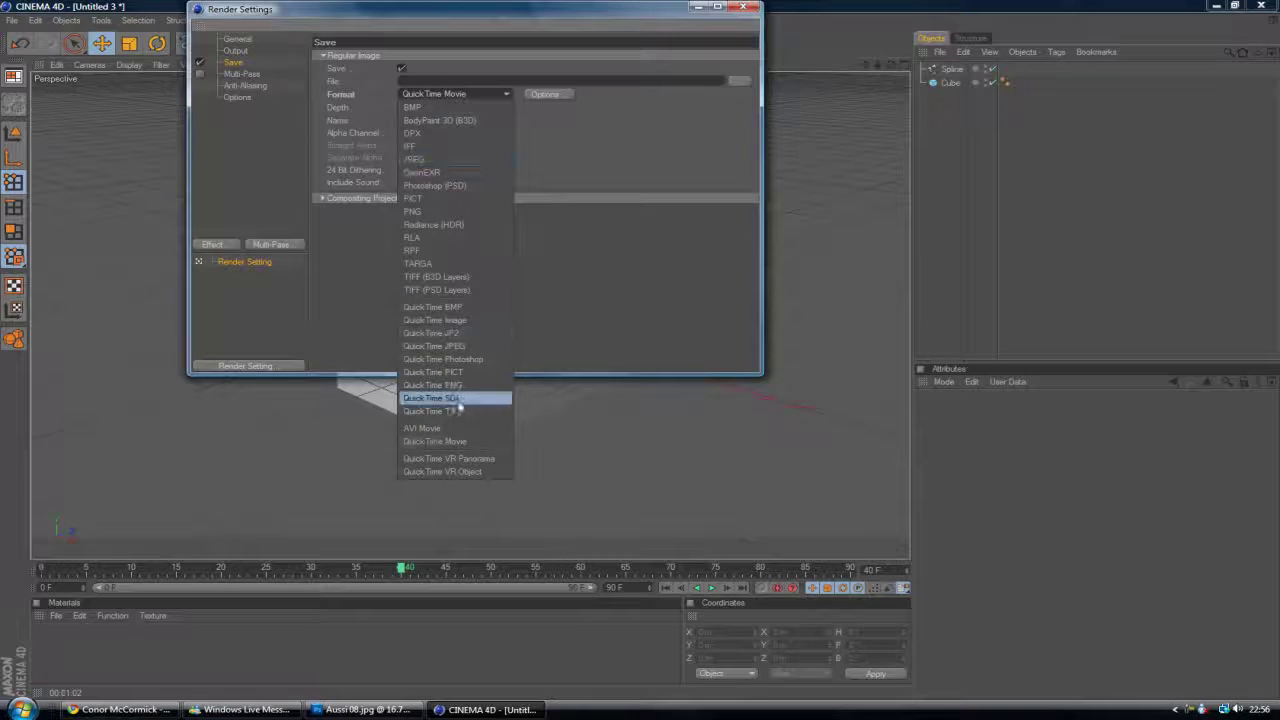
left_click(444, 430)
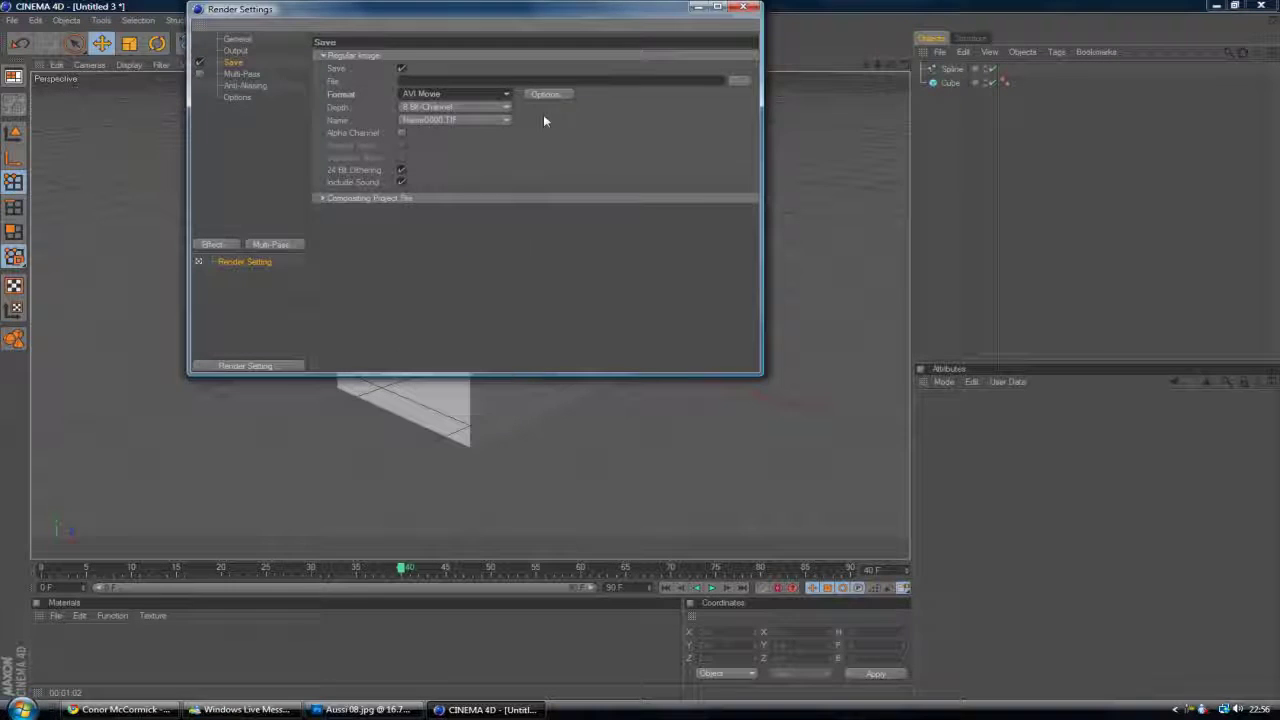
left_click(545, 93)
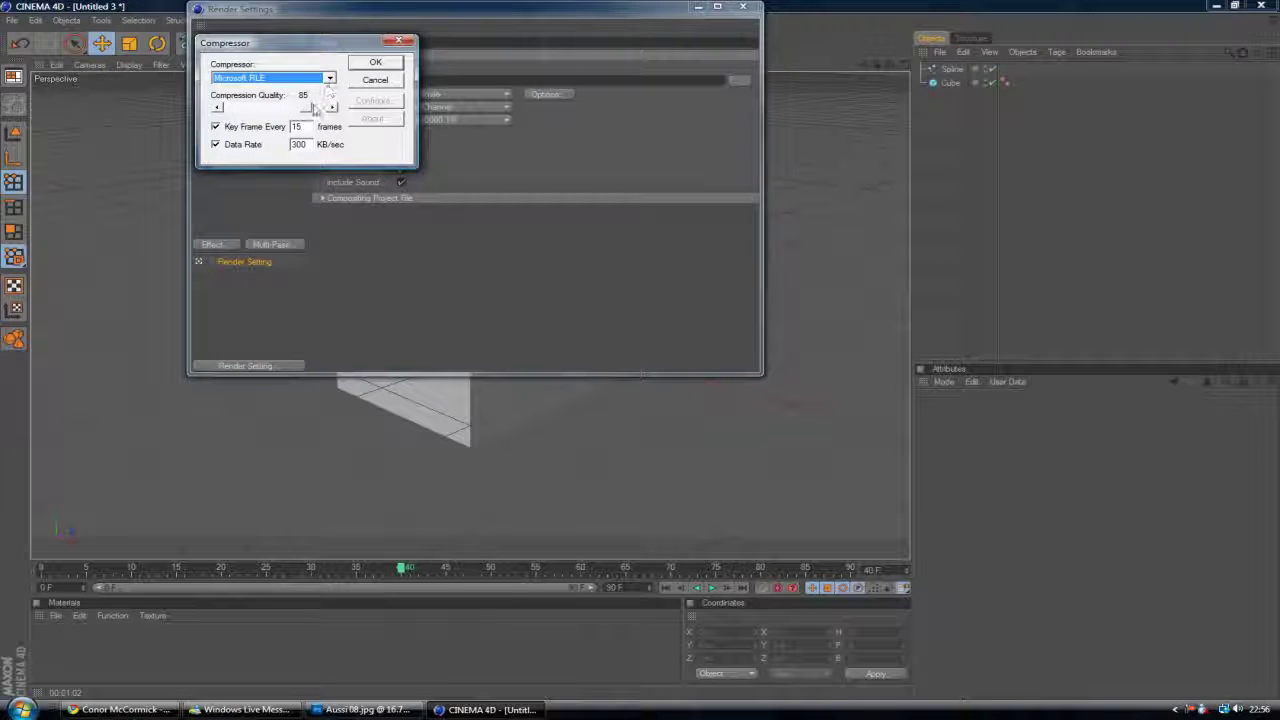
left_click_drag(308, 106, 324, 106)
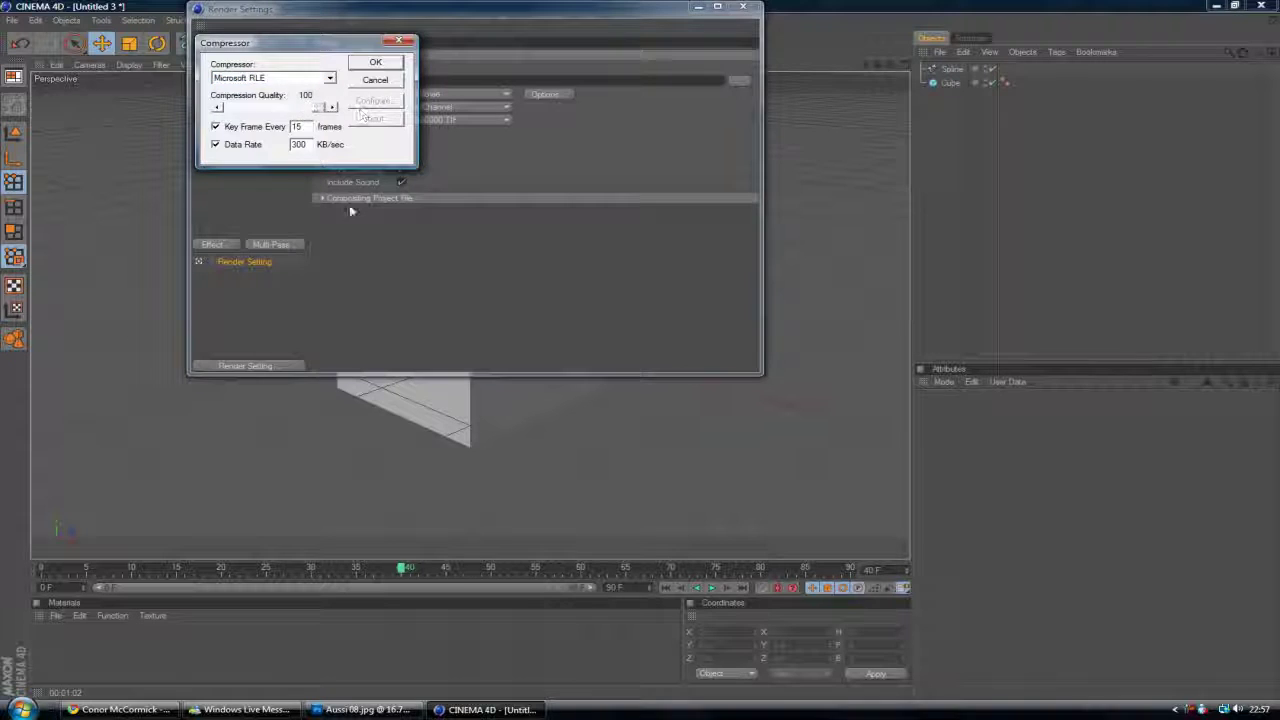
left_click(375, 62)
left_click(420, 107)
left_click(420, 119)
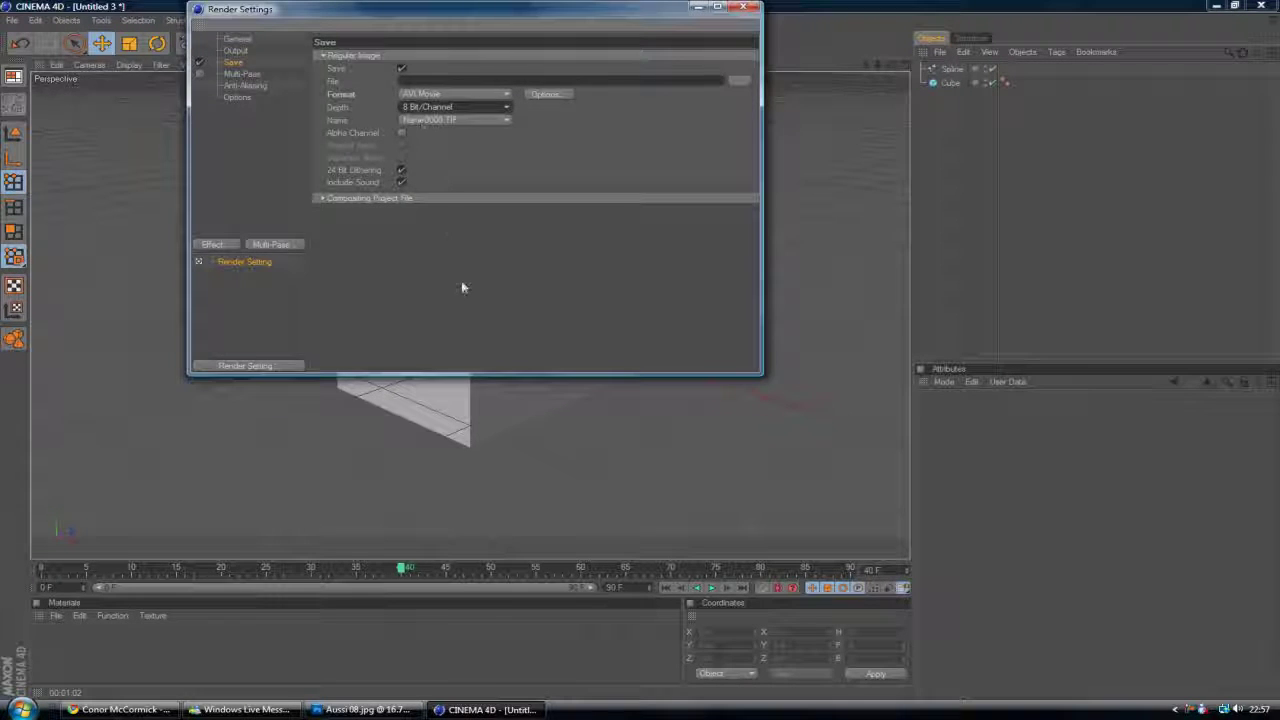
Look through the Multi-Pass, Anti-Aliasing and general Options pages of the render settings
left_click(254, 74)
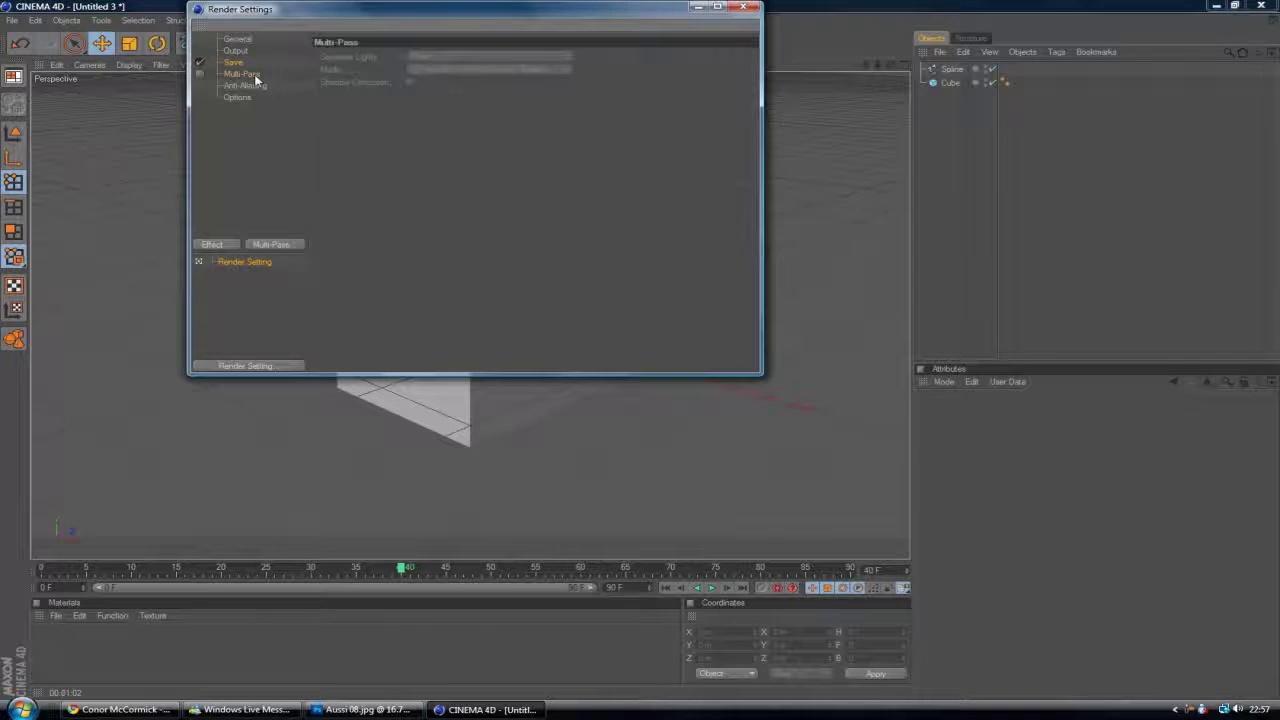
left_click(254, 86)
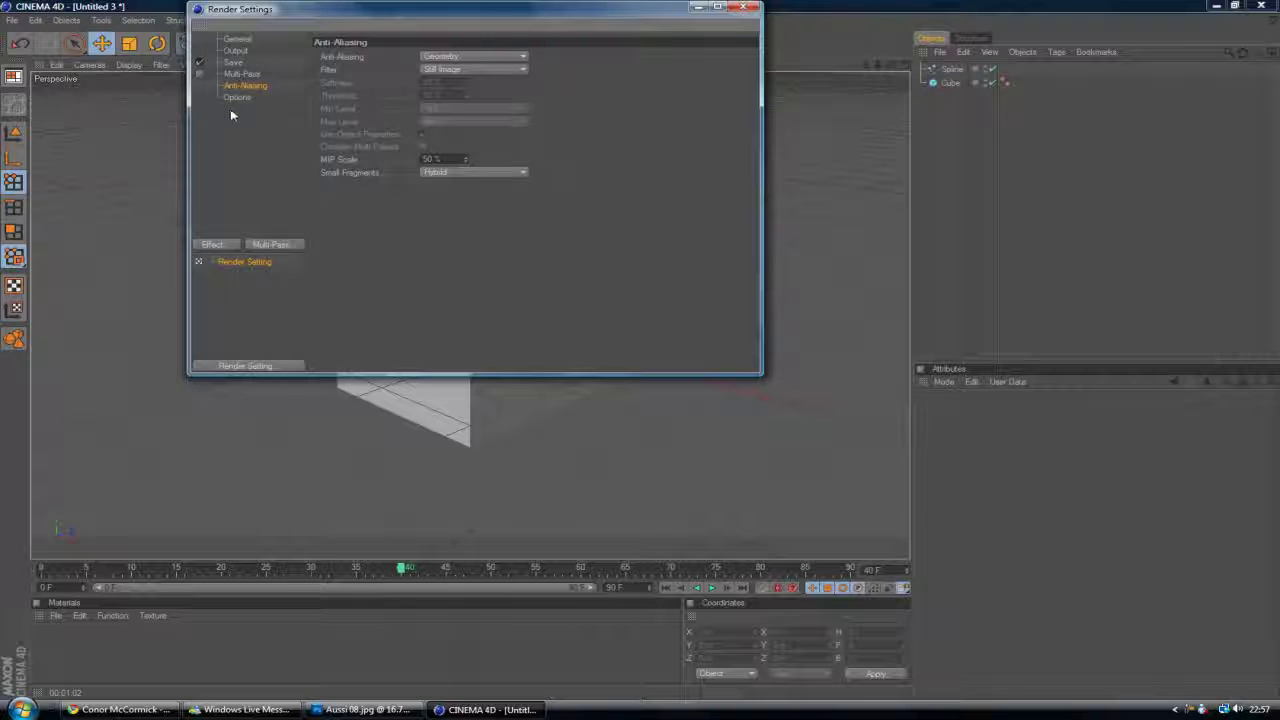
left_click(237, 99)
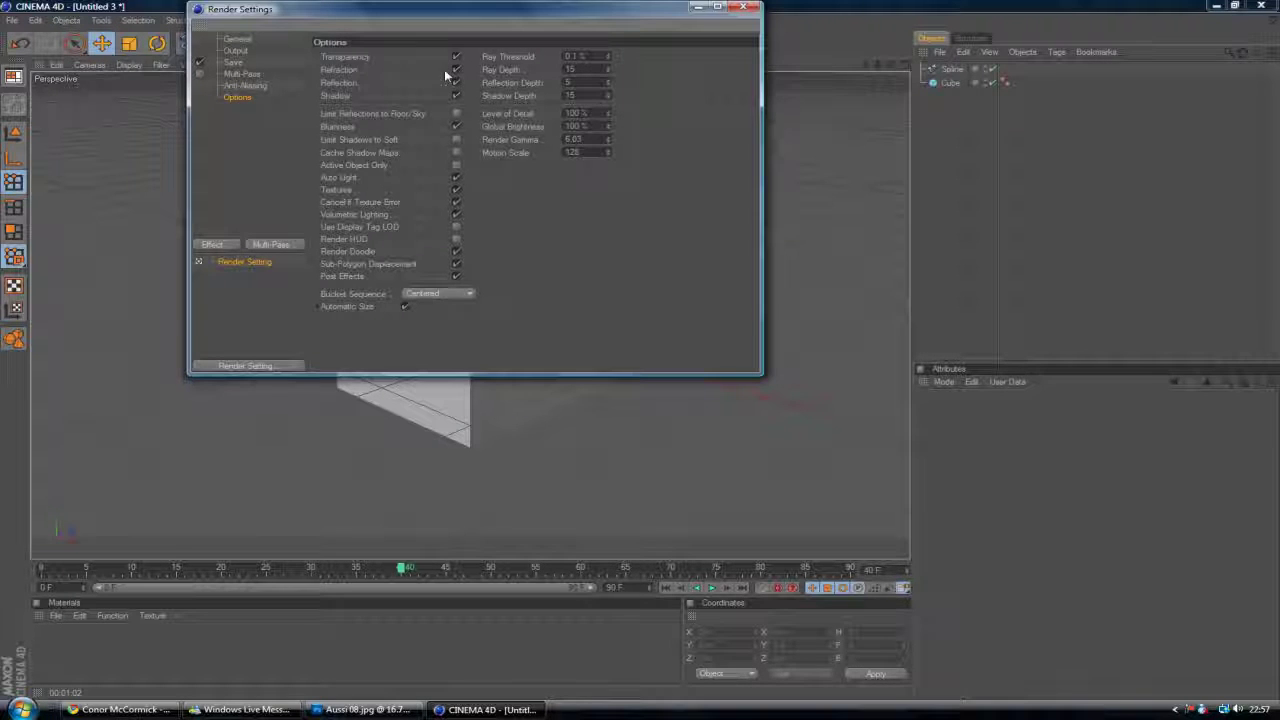
Toggle the Auto Light render option off and back on
left_click(456, 178)
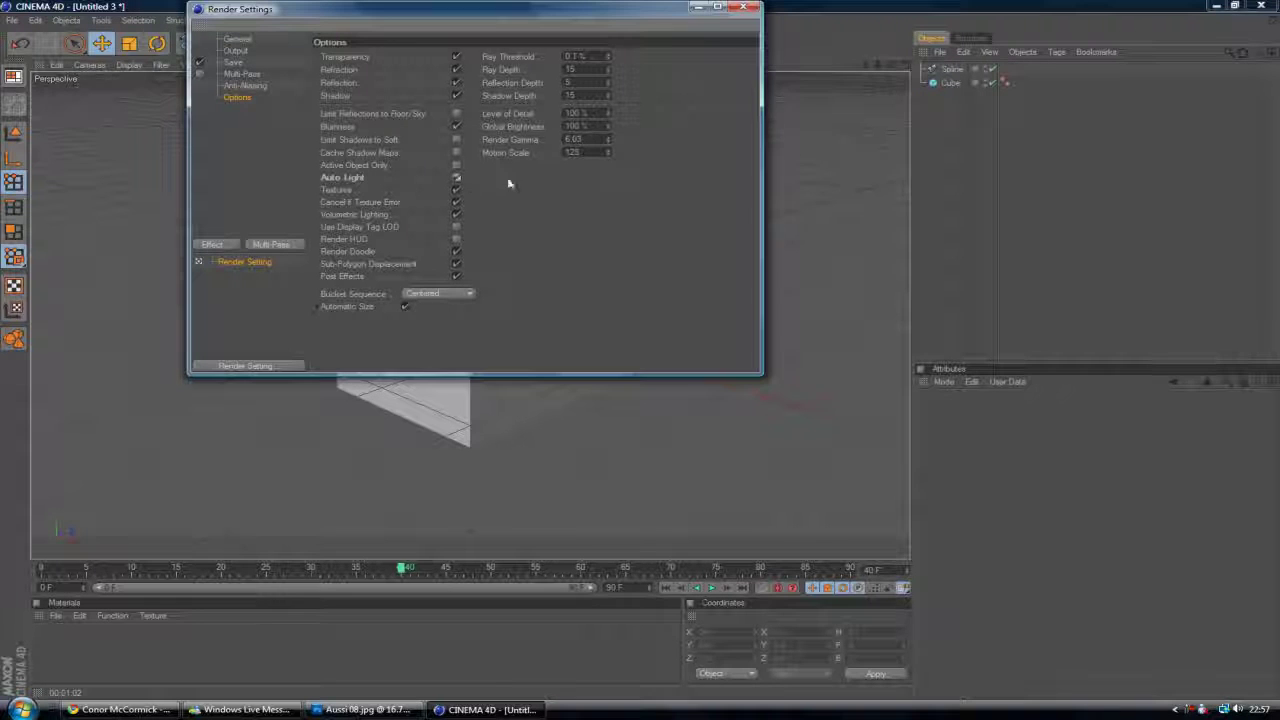
left_click(457, 180)
left_click(457, 180)
Add the Global Illumination and Ambient Occlusion effects to the render settings
left_click(225, 245)
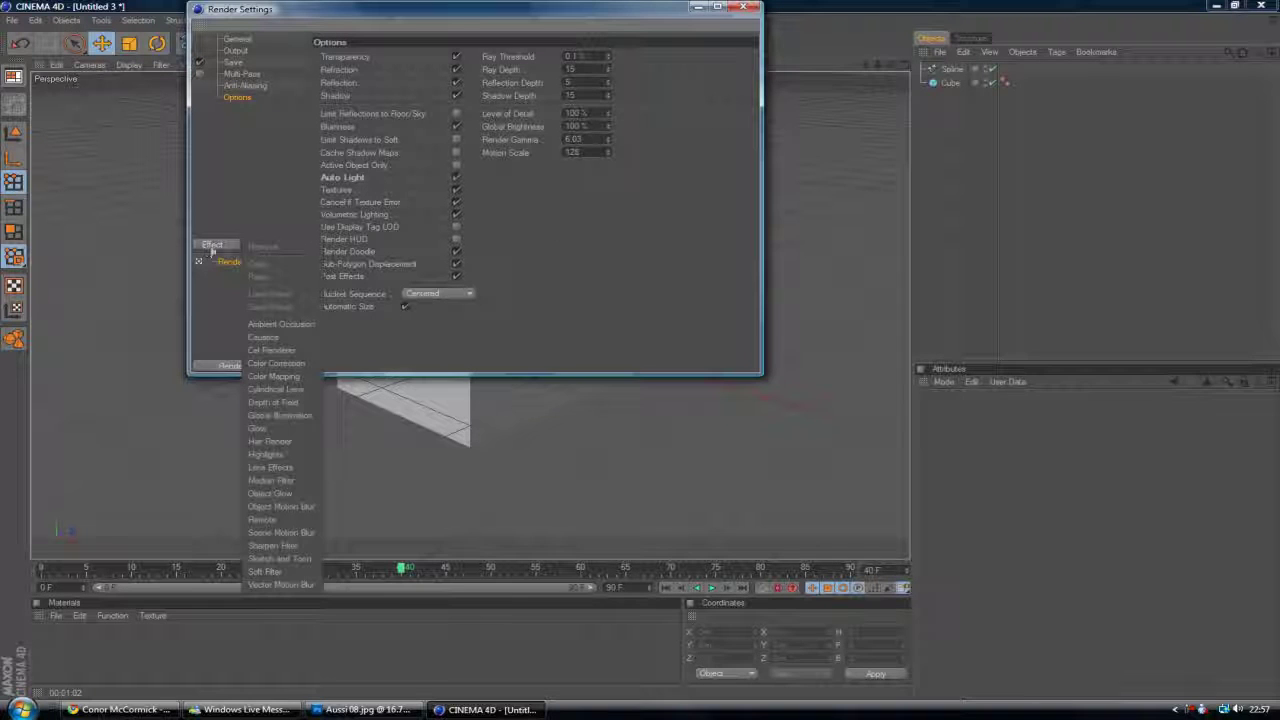
left_click(310, 424)
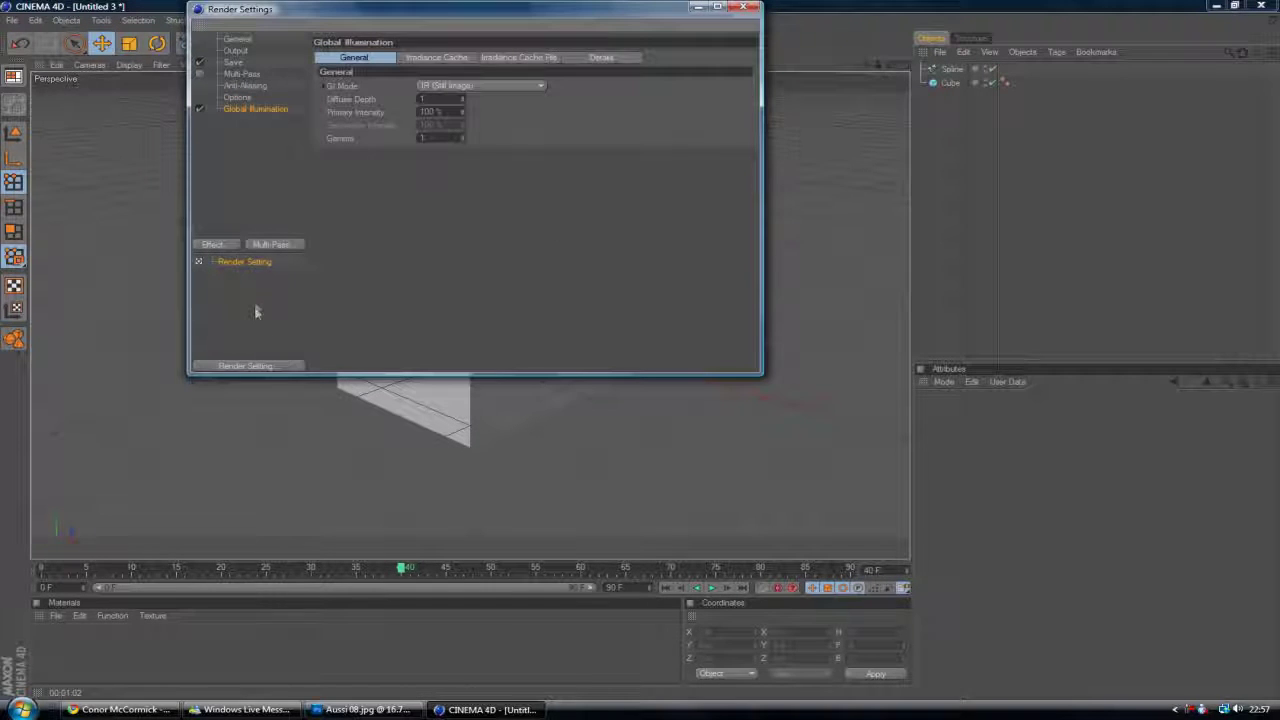
left_click(224, 246)
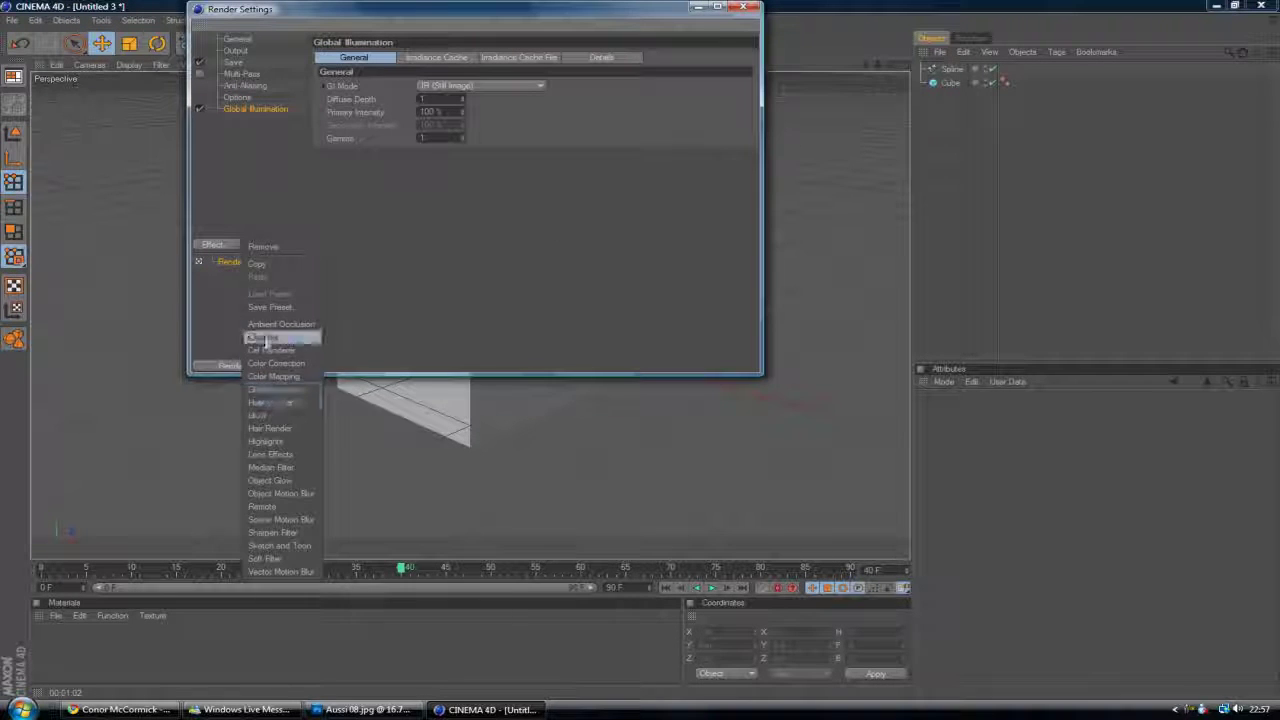
left_click(268, 320)
Compare the two added effects' settings and raise the Ambient Occlusion contrast to 6 %
left_click(262, 108)
left_click(264, 120)
left_click(265, 110)
left_click(259, 120)
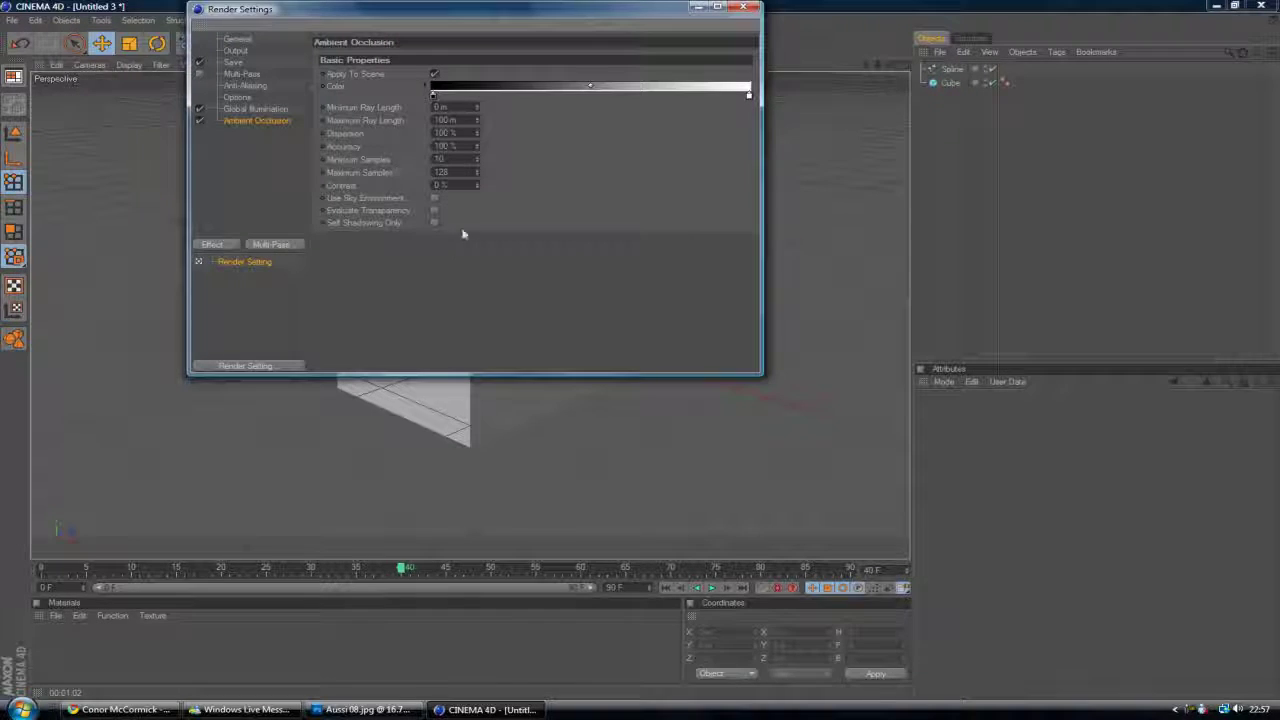
left_click_drag(478, 187, 478, 182)
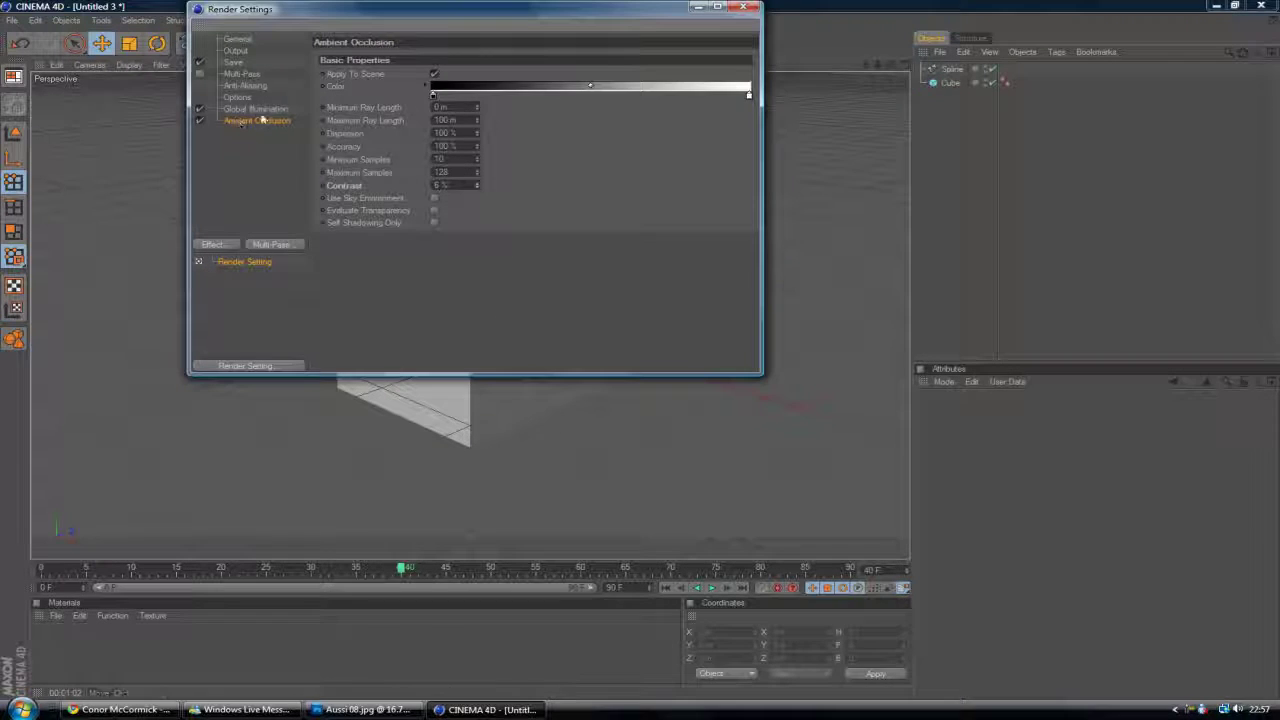
Review the Global Illumination and Ambient Occlusion settings once more and close the render settings
left_click(256, 110)
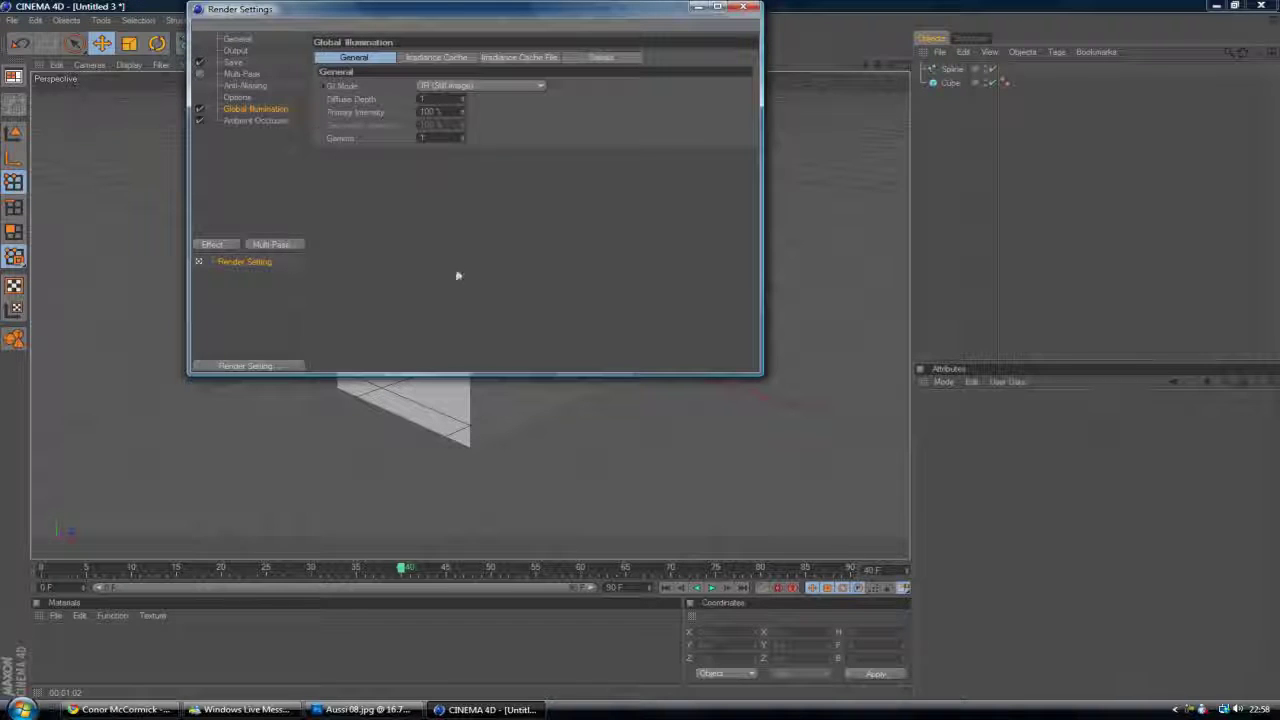
left_click(245, 121)
left_click(250, 109)
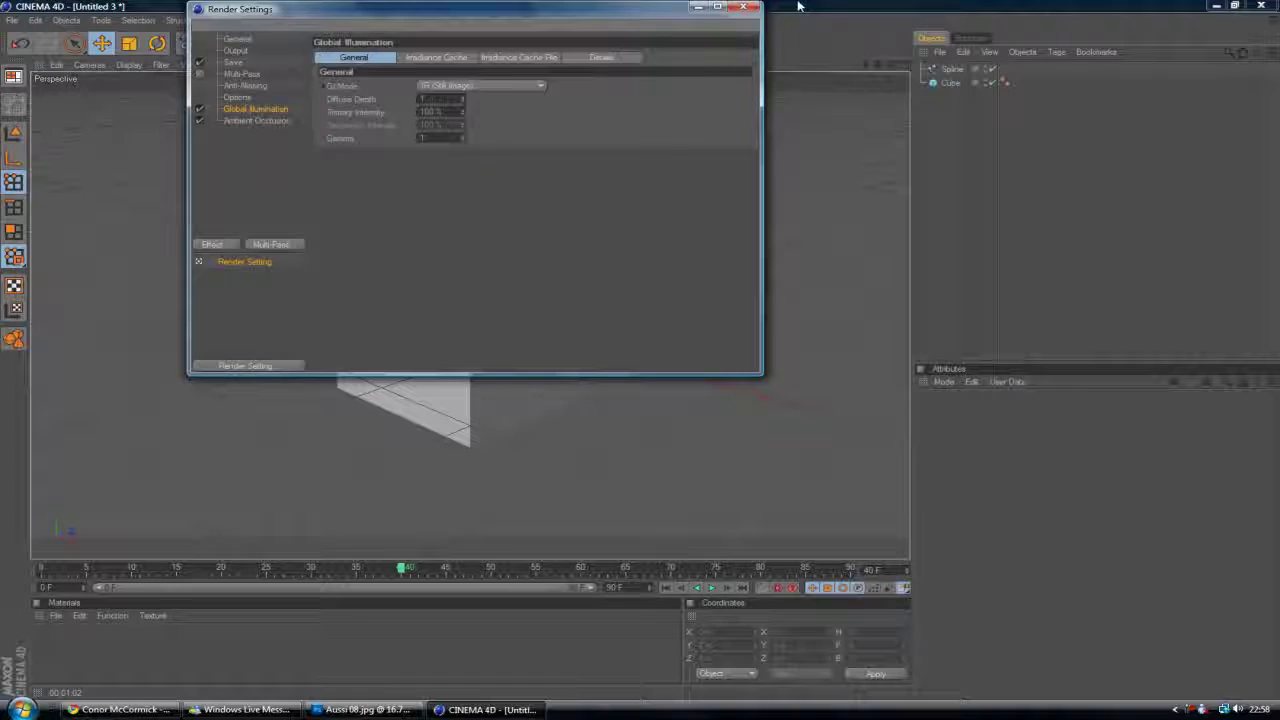
left_click(743, 7)
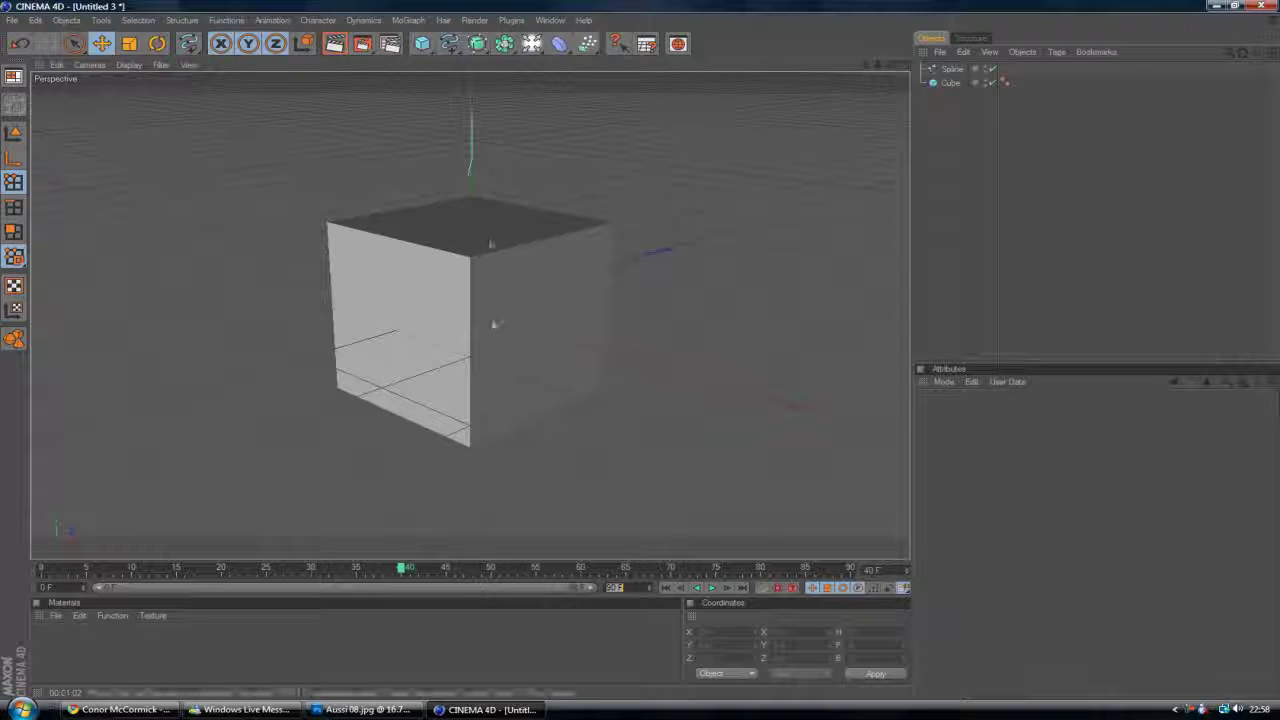
Reopen the render settings and slightly adjust the Maximum Ray Length and Contrast of Ambient Occlusion
left_click(474, 20)
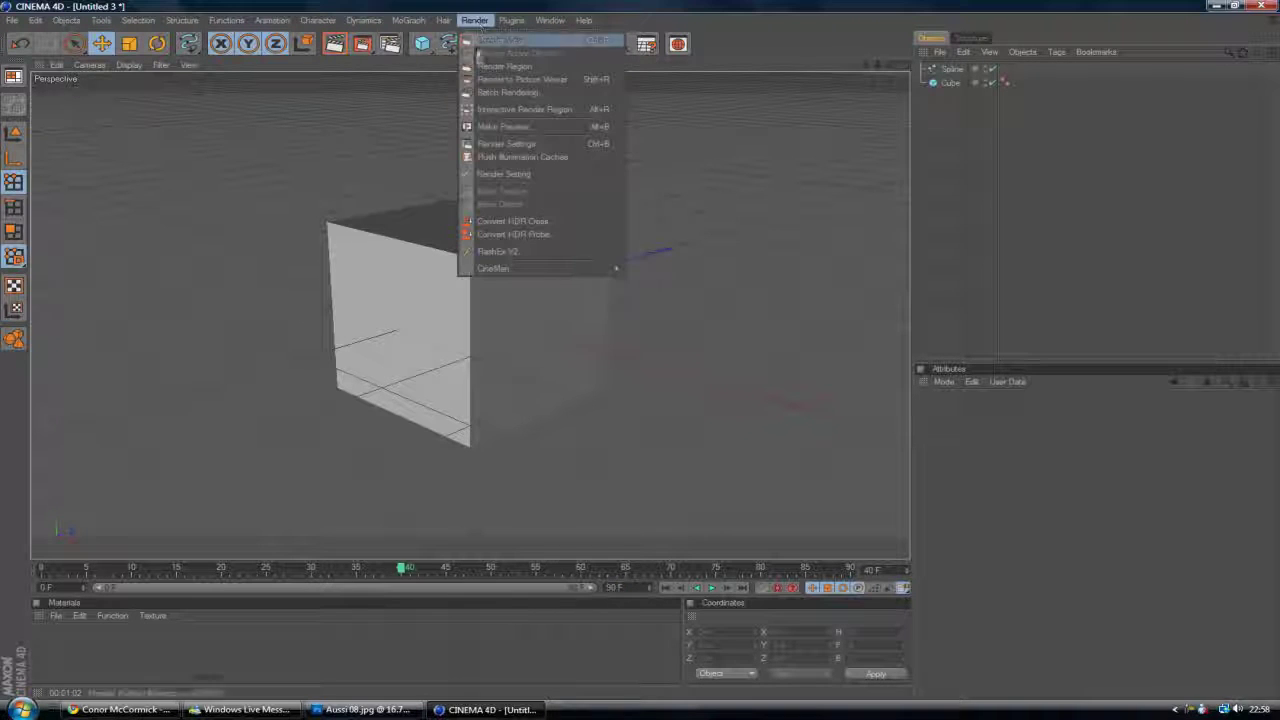
left_click(490, 143)
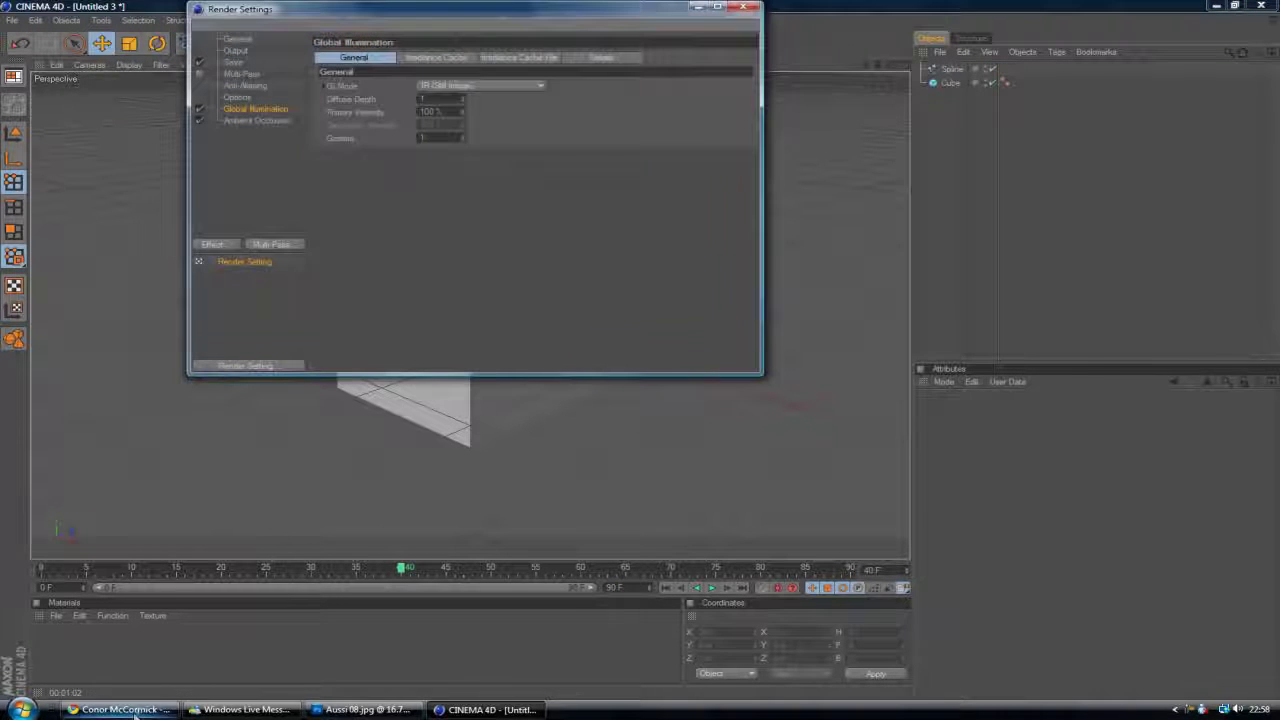
left_click(232, 121)
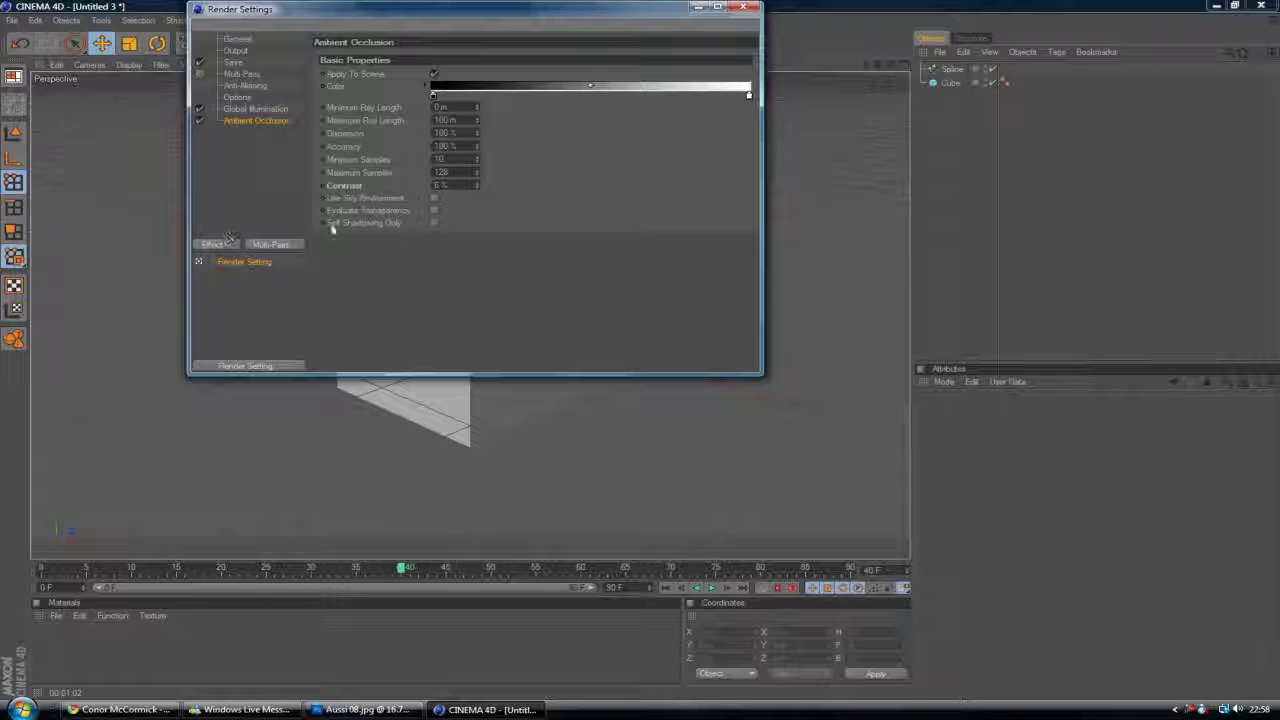
left_click(478, 119)
left_click(478, 119)
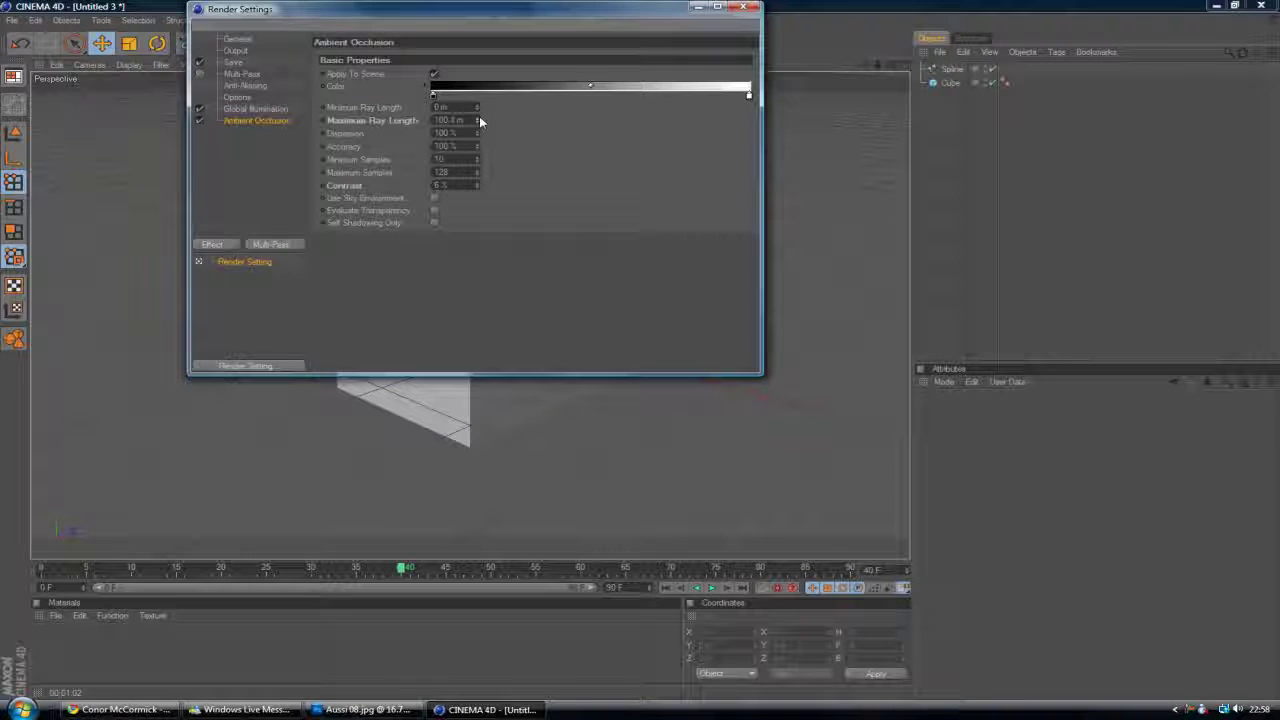
left_click_drag(479, 120, 478, 118)
left_click_drag(478, 190, 478, 188)
Set both Stochastic Samples and Record Density to Low in Global Illumination's Irradiance Cache settings
left_click(282, 108)
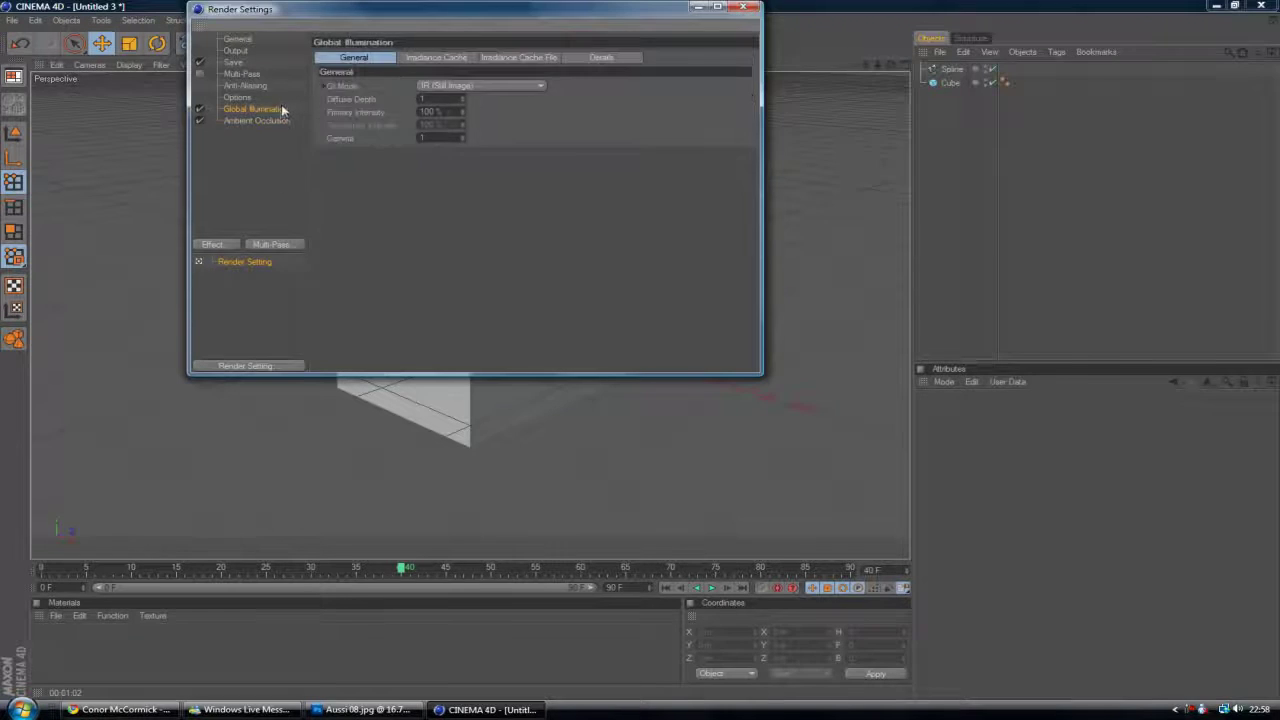
left_click(483, 60)
left_click(450, 61)
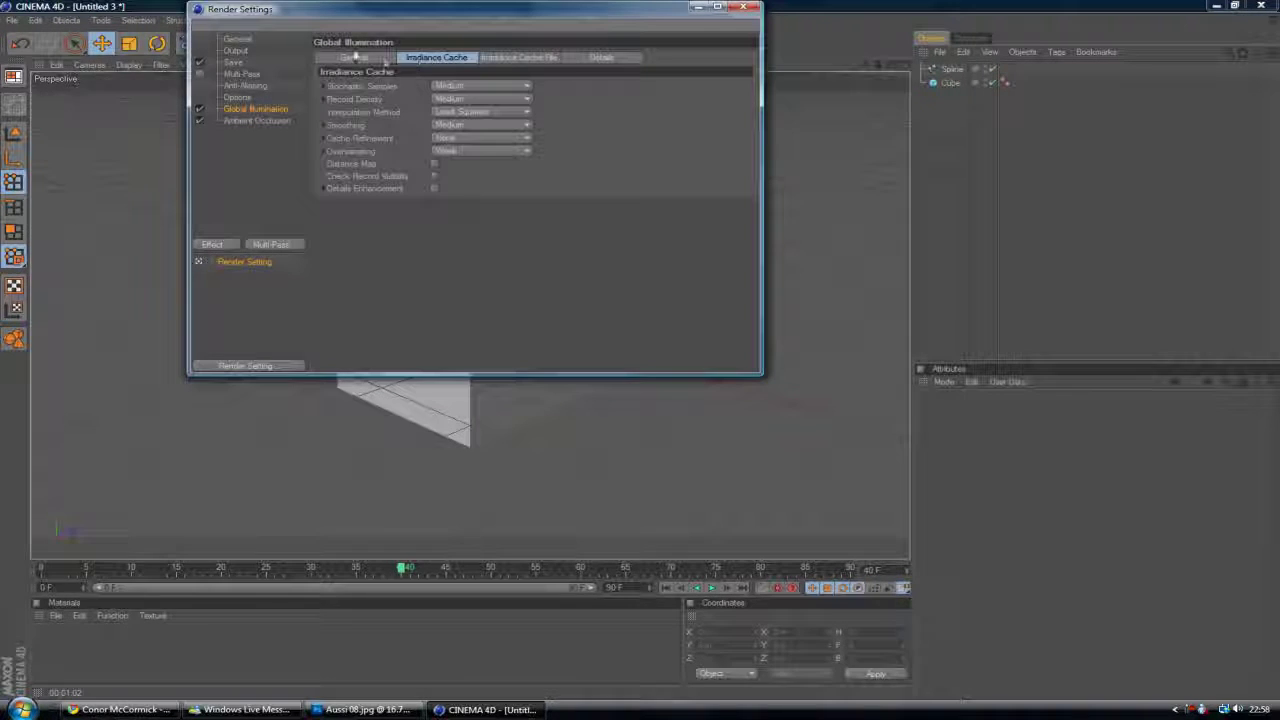
left_click(349, 58)
left_click(436, 57)
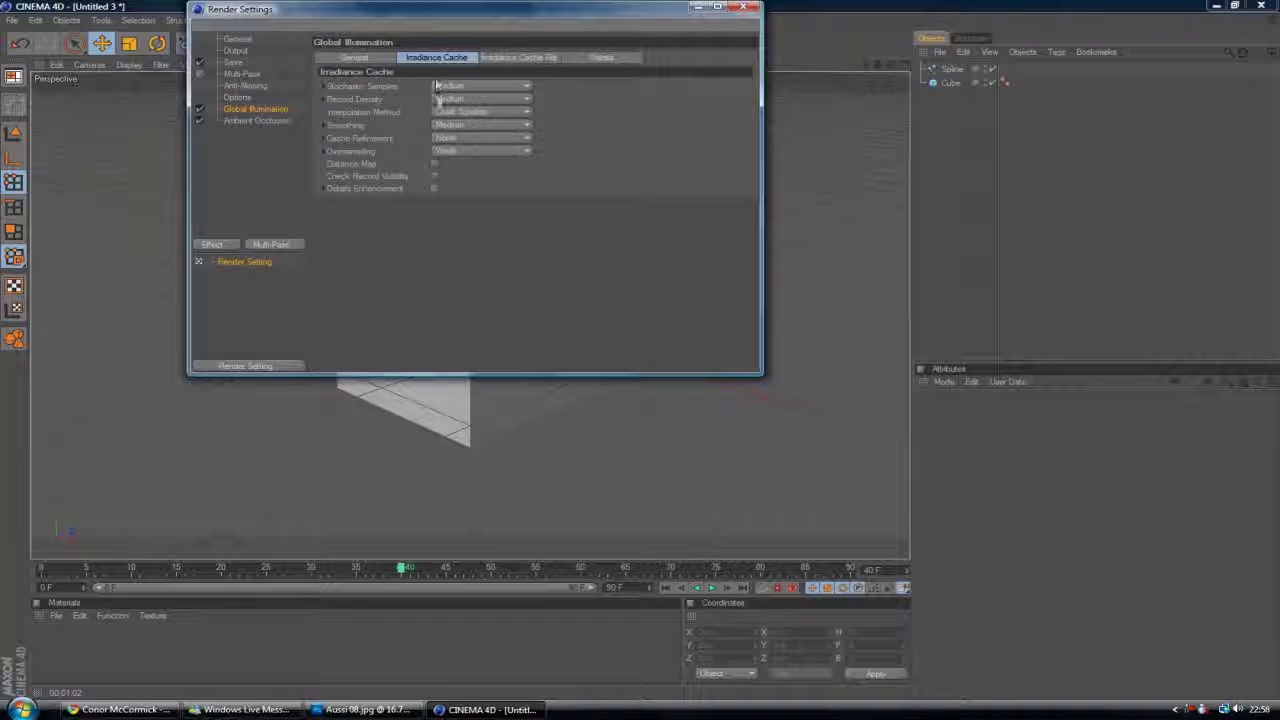
left_click(487, 87)
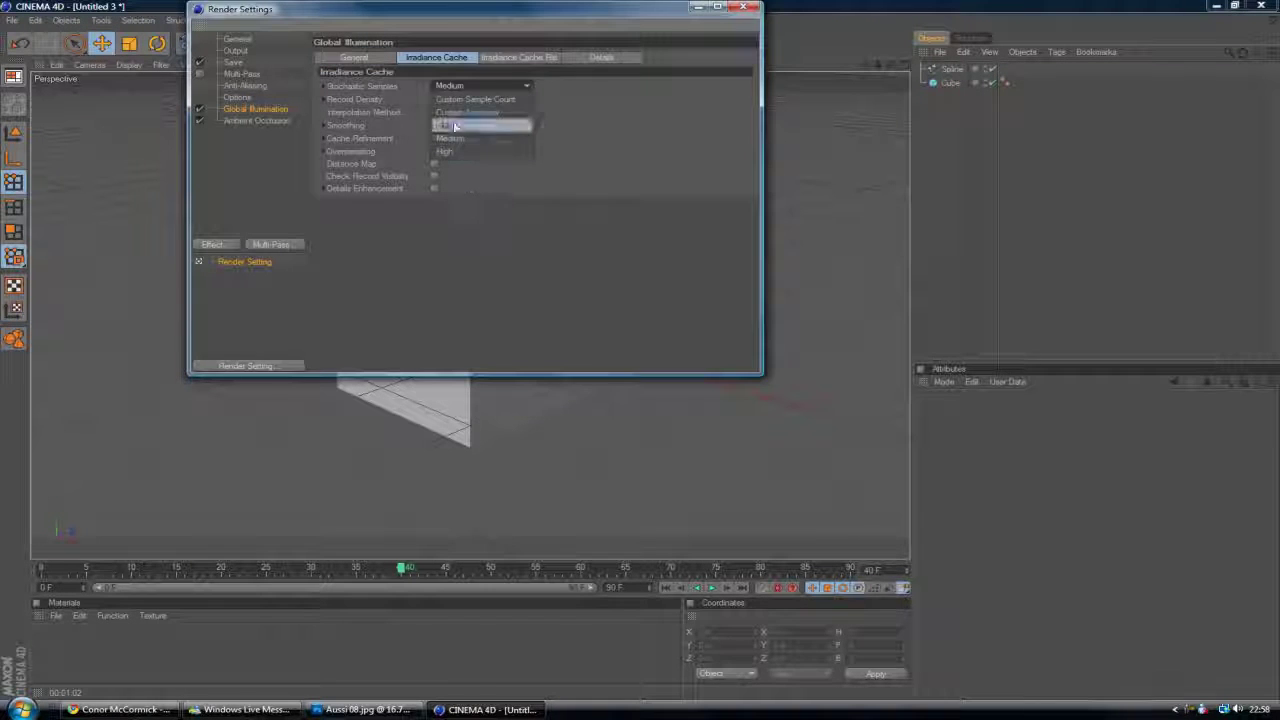
left_click(458, 100)
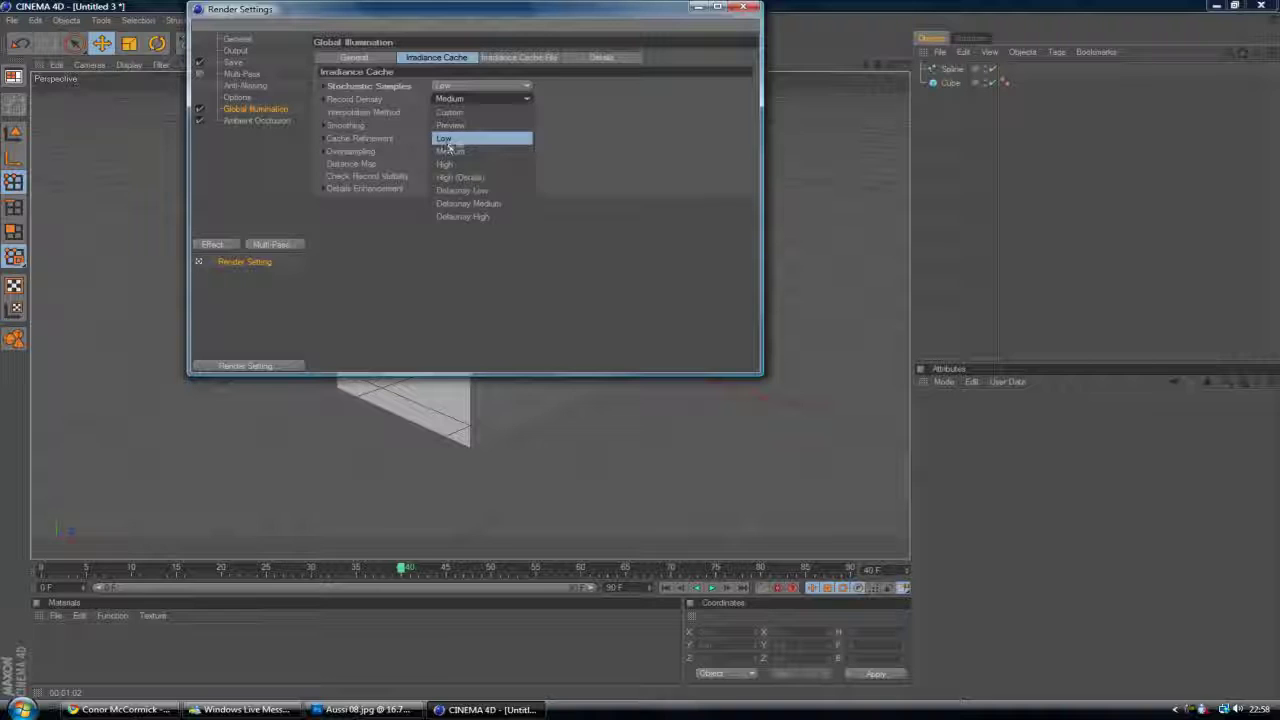
left_click(474, 141)
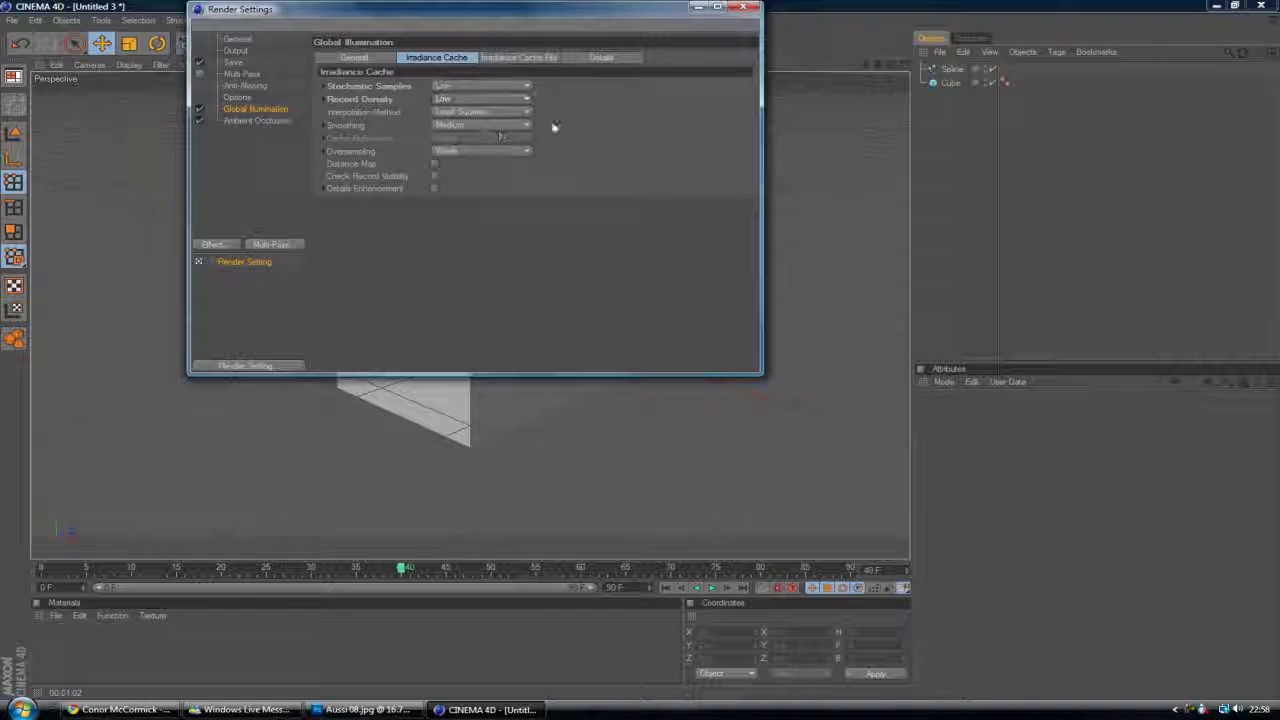
Look over the Stochastic Samples choices, keep Low, and close the render settings
left_click(489, 86)
left_click(597, 127)
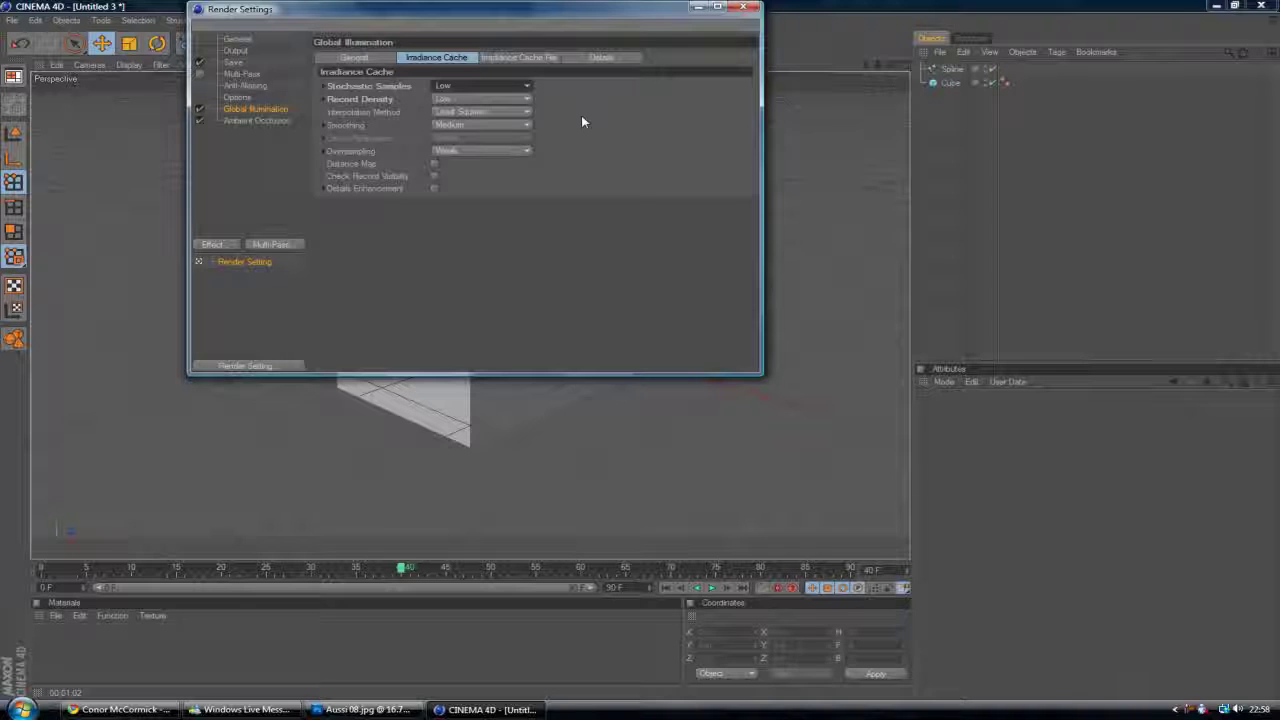
left_click(470, 91)
left_click(460, 127)
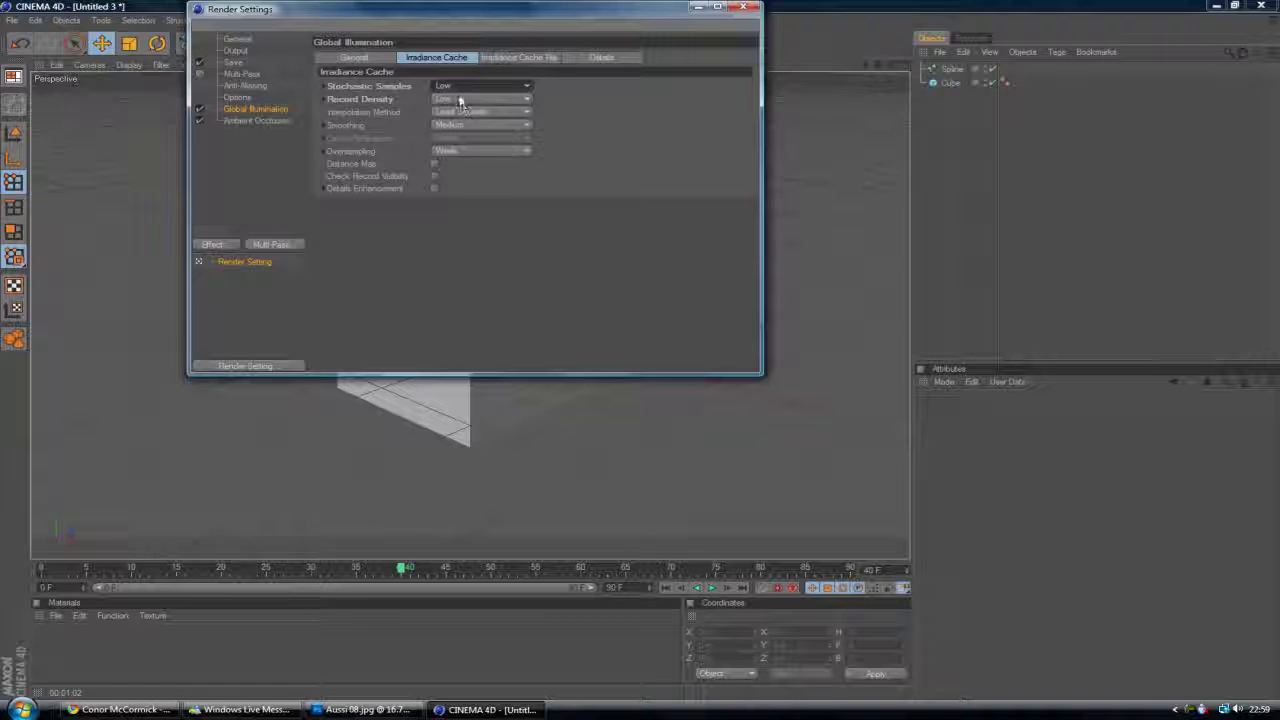
left_click(740, 9)
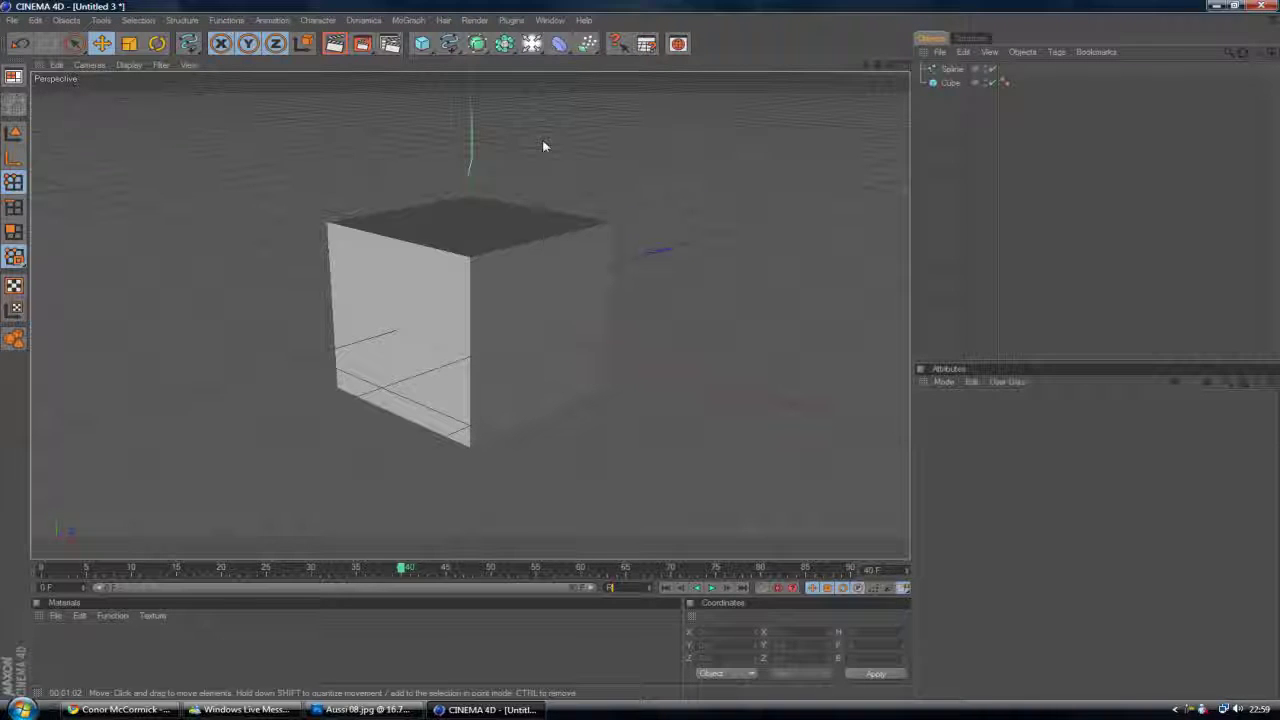
Set the timeline's end frame to 1 F, render the scene to the Picture Viewer, and close the viewer
left_click(362, 43)
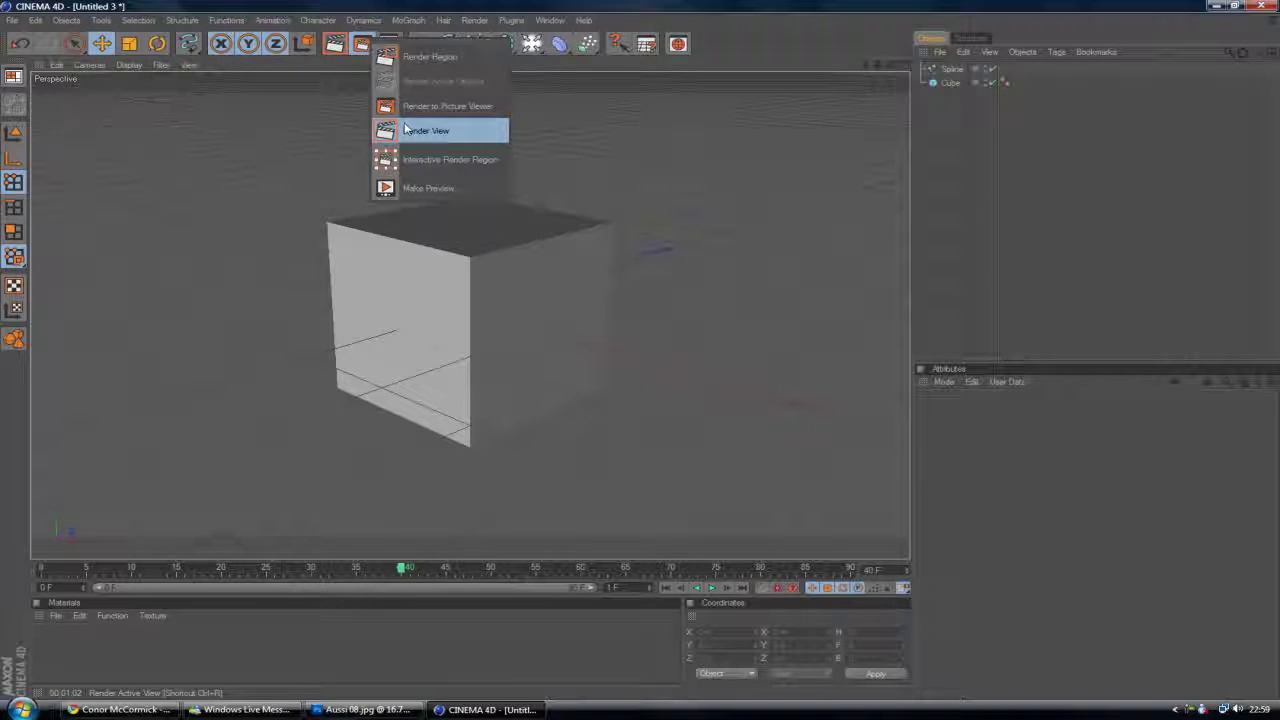
left_click(416, 105)
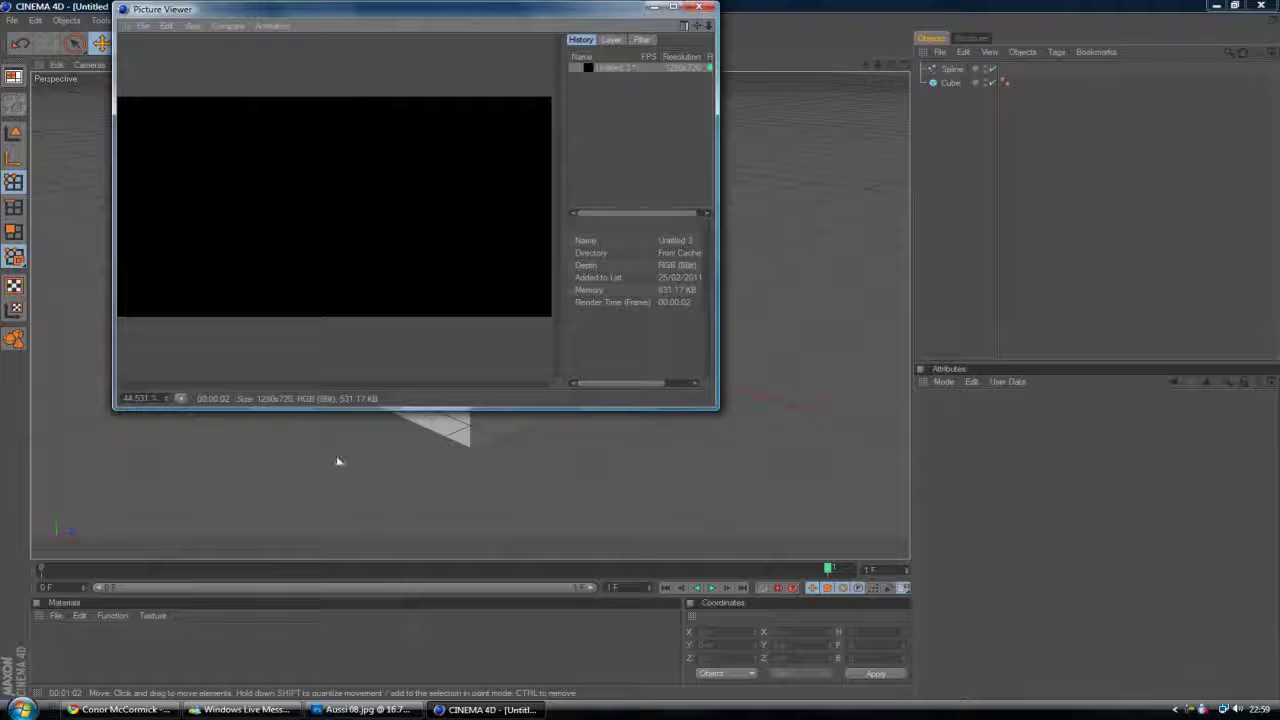
left_click(698, 9)
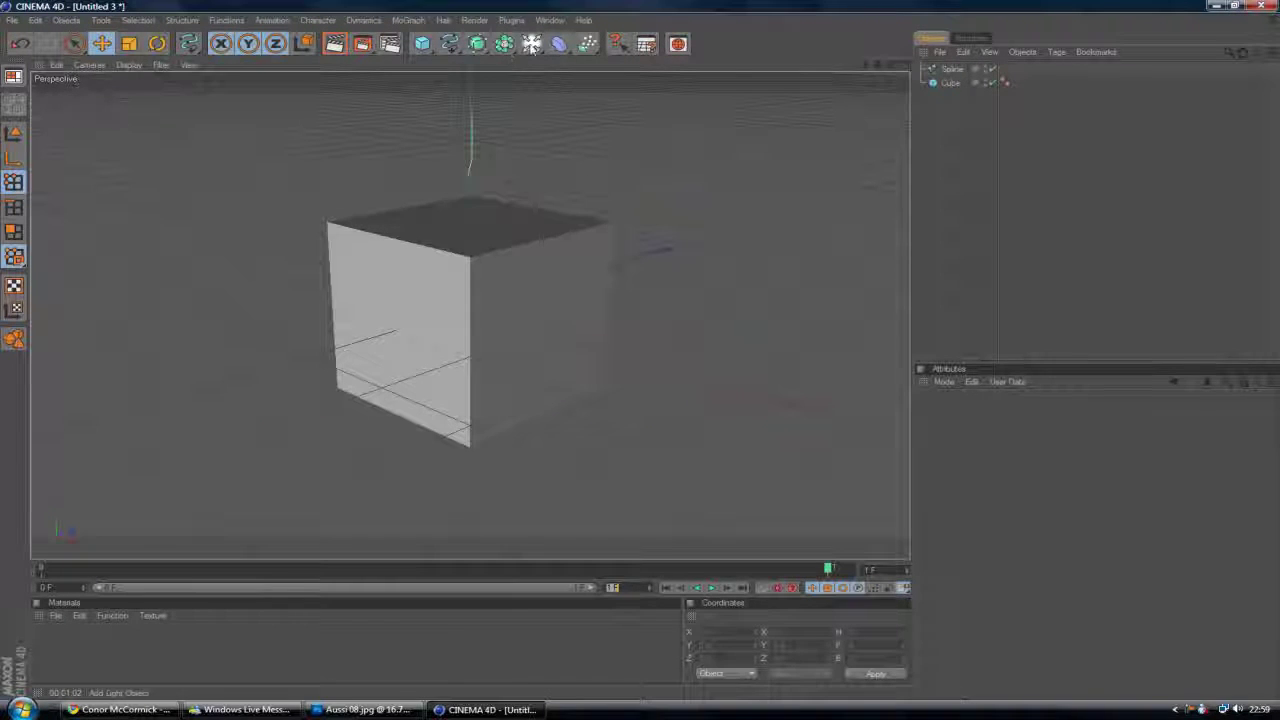
Add an Omni light to the scene and position it in front of the cube's nearest upper corner
left_click(531, 43)
left_click_drag(471, 198, 470, 102)
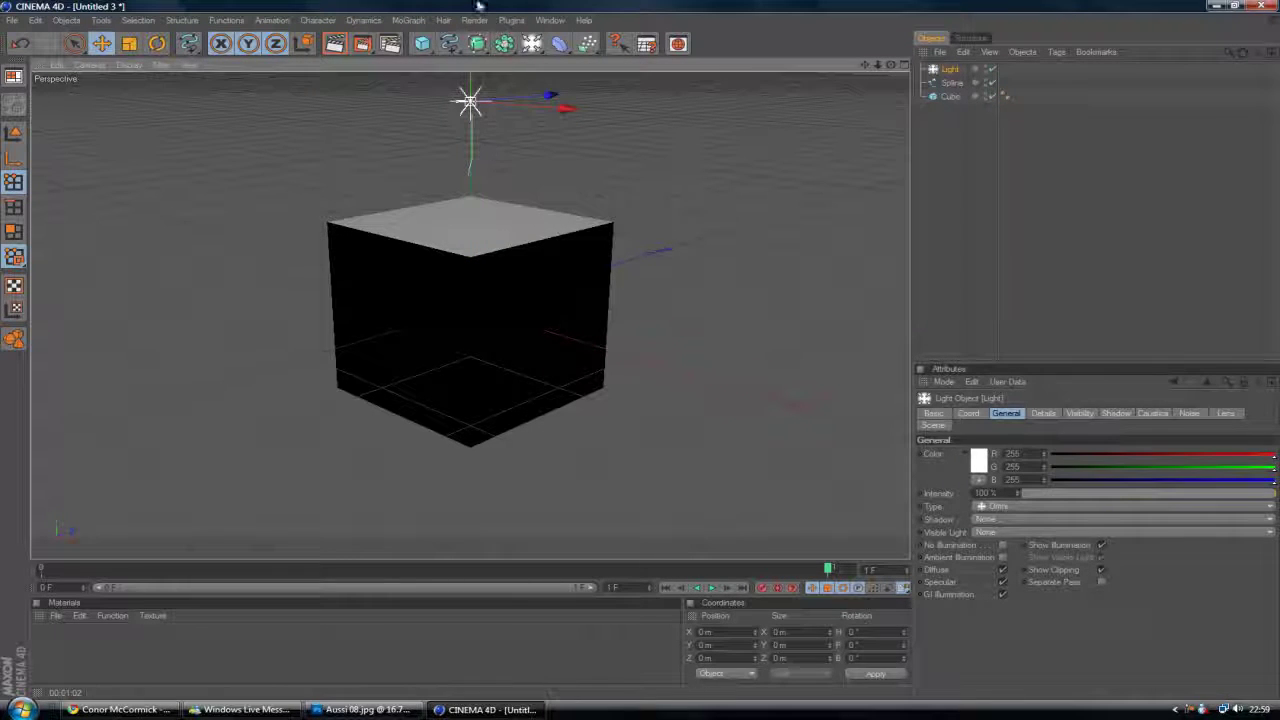
left_click_drag(563, 108, 546, 227)
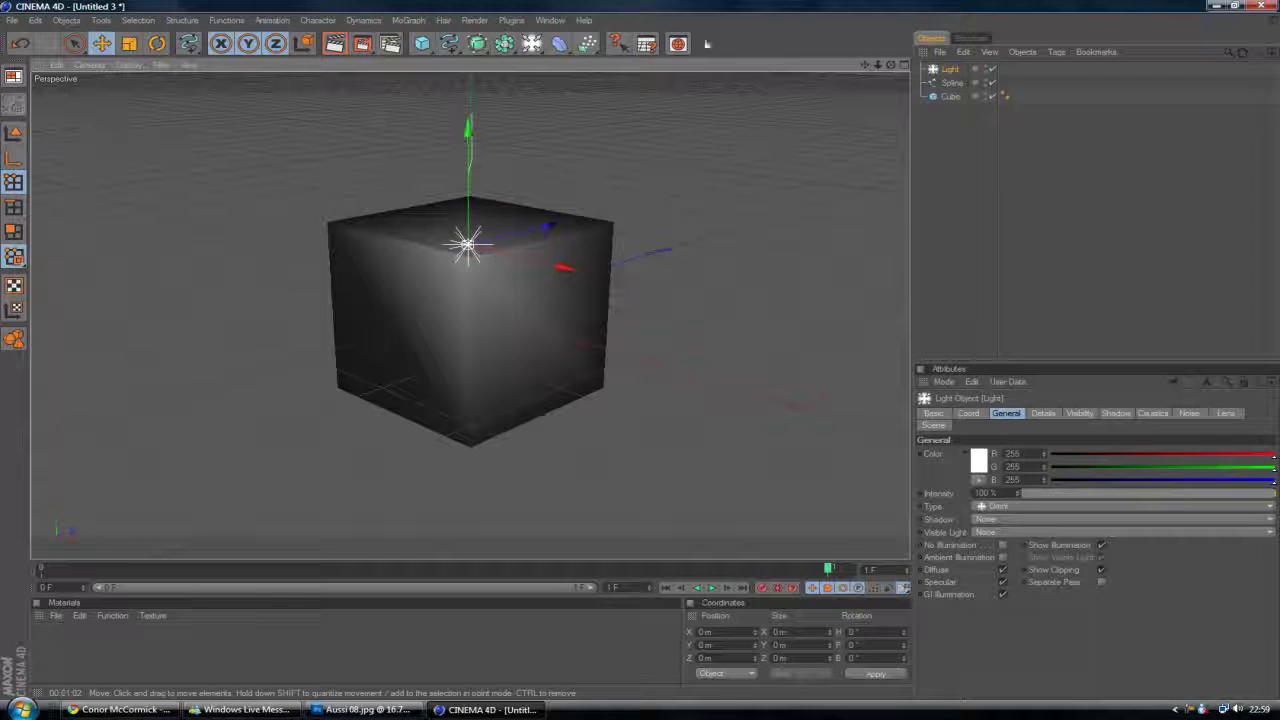
Render the lit cube to the Picture Viewer, inspect the new image, close the viewer, and deselect the light
key("shift+r")
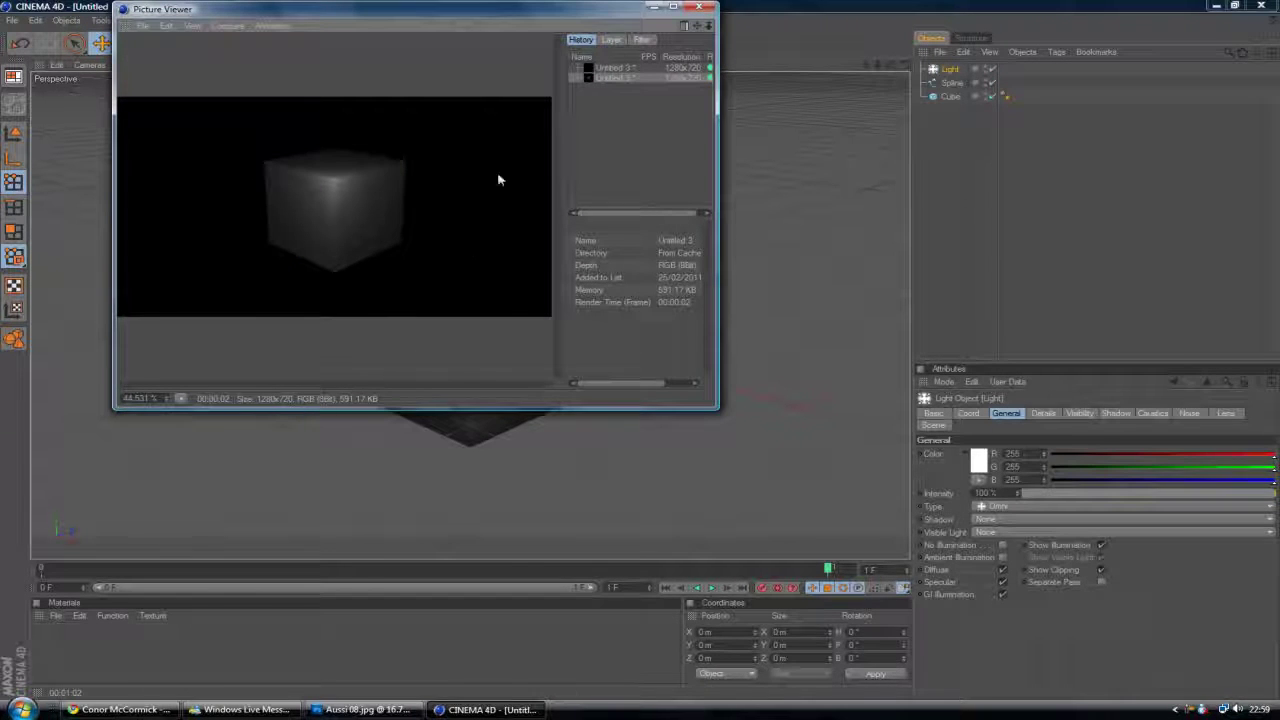
left_click(594, 78)
left_click(698, 7)
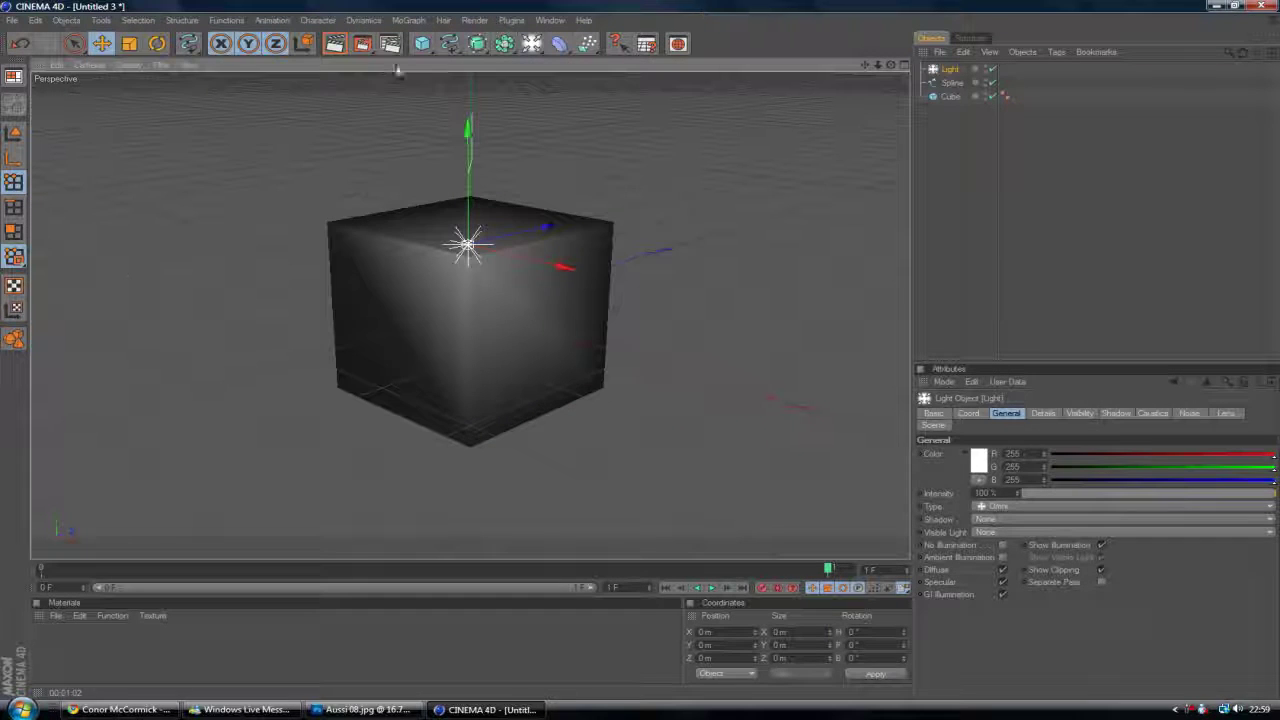
left_click(1042, 278)
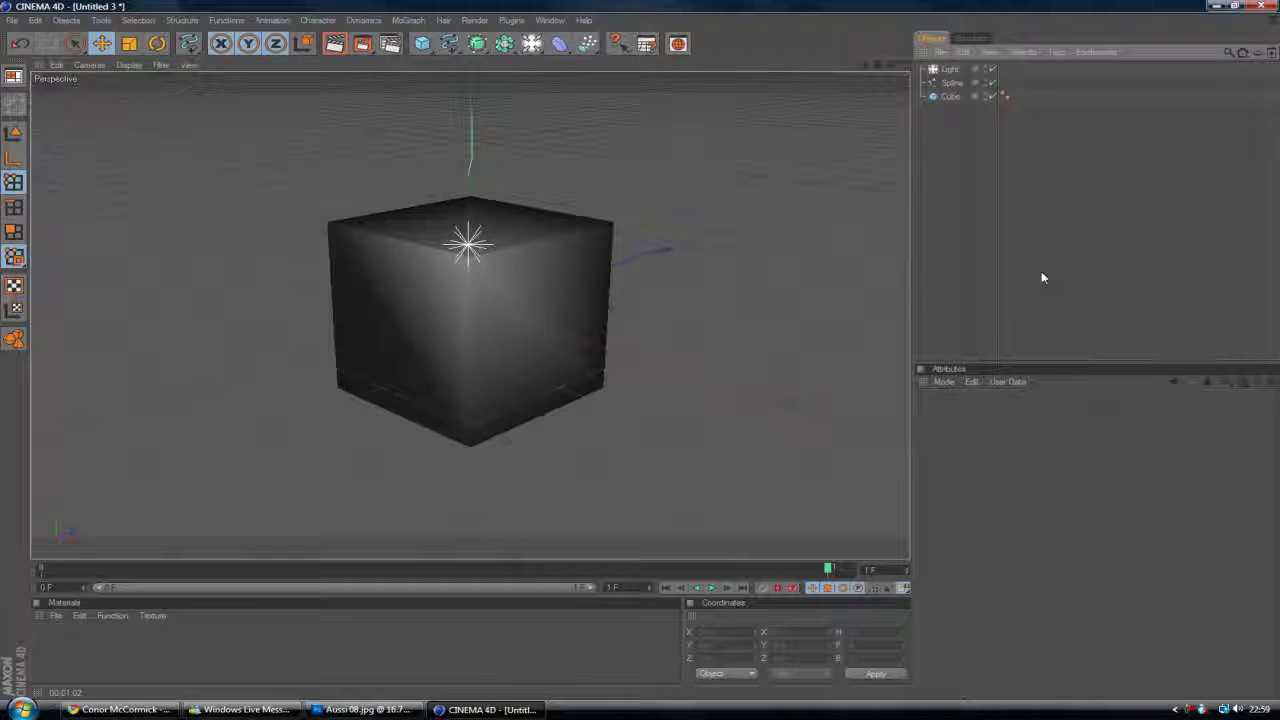